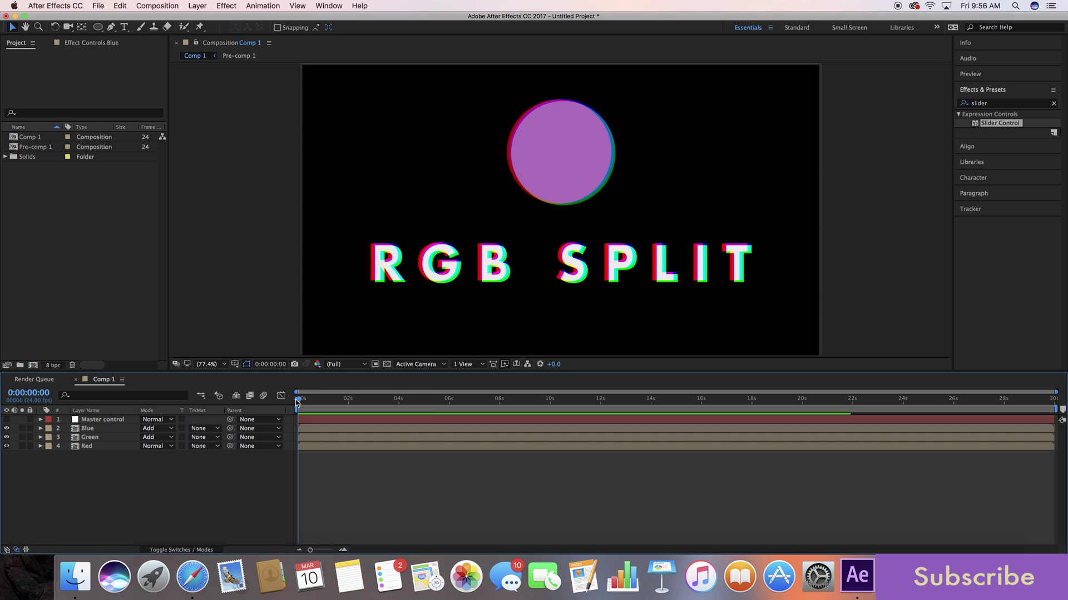
Preview the finished comp, then create Comp 2 at 2560×1440, 24 fps, 30 seconds.
key(space)
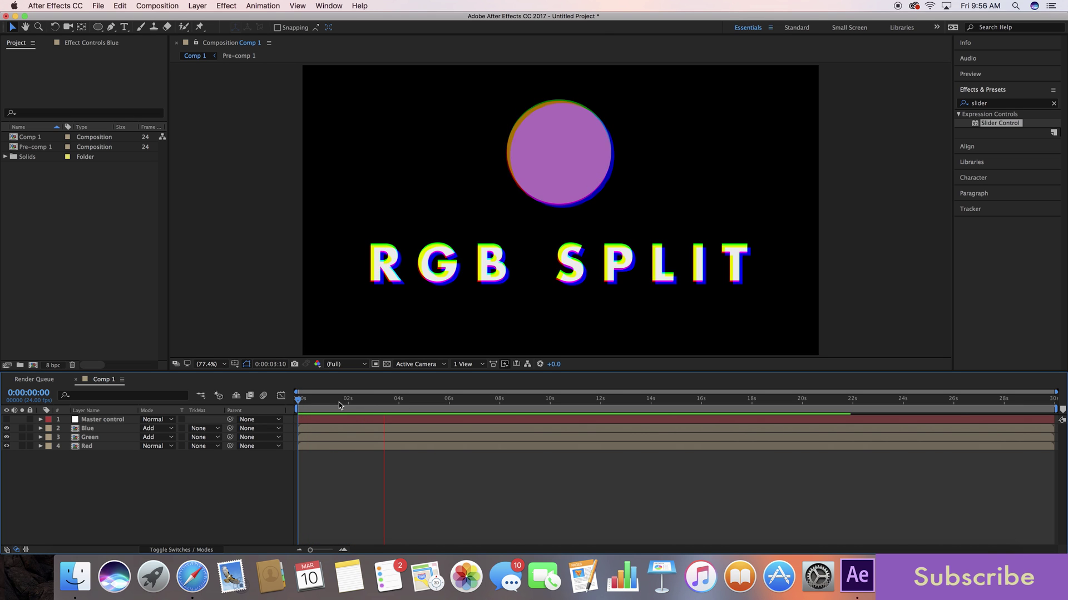
key(space)
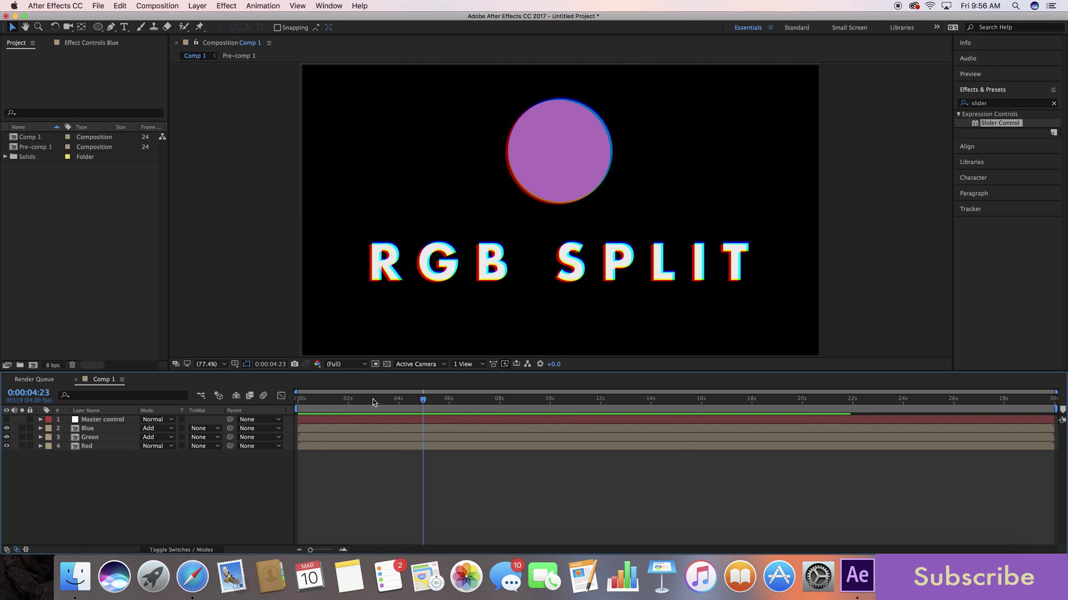
key(Home)
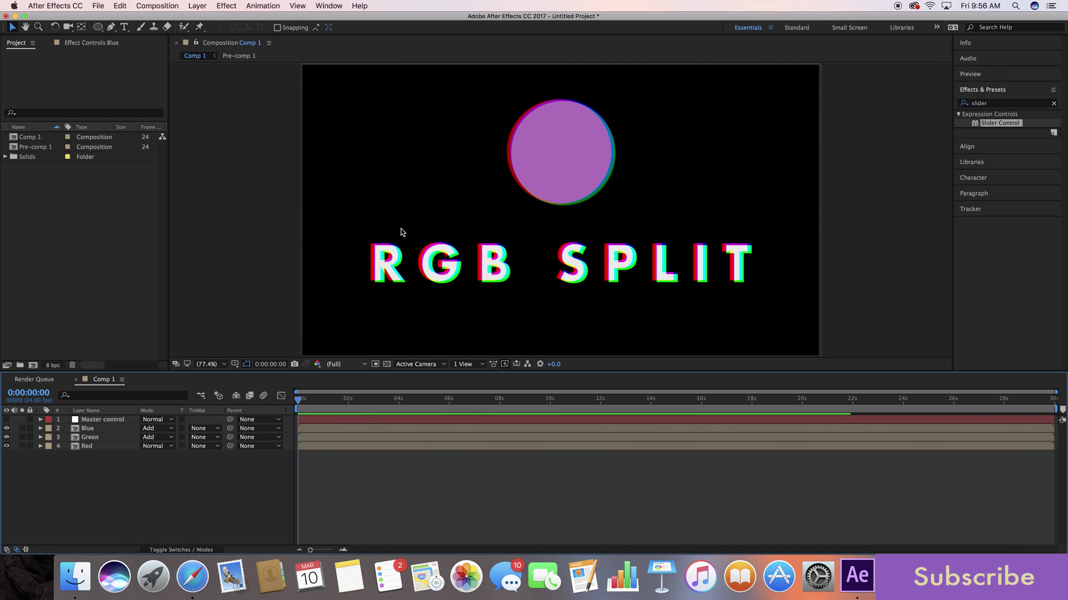
key(super+n)
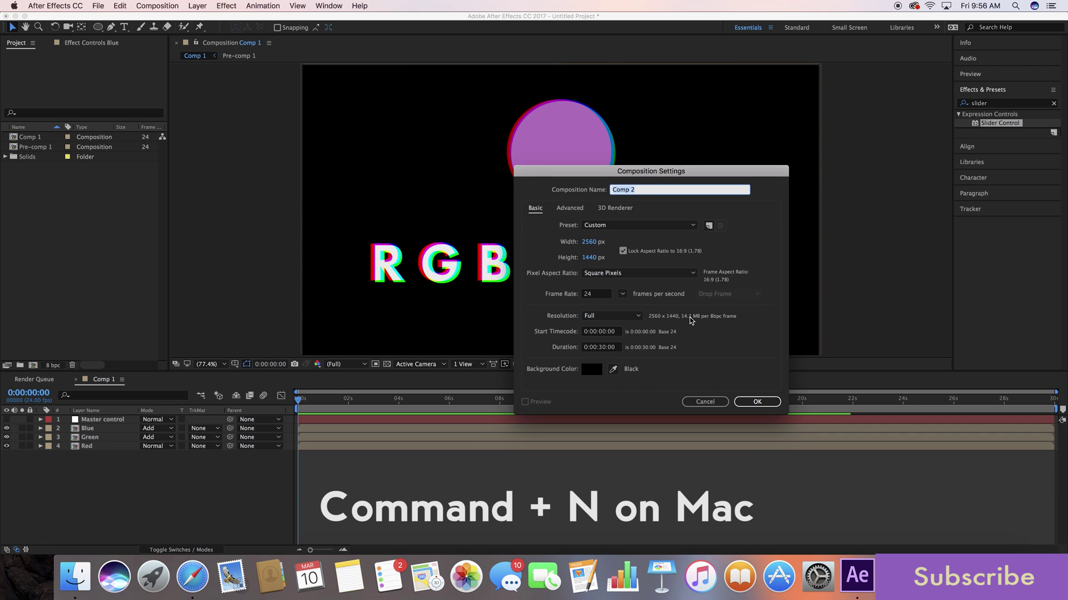
click(762, 406)
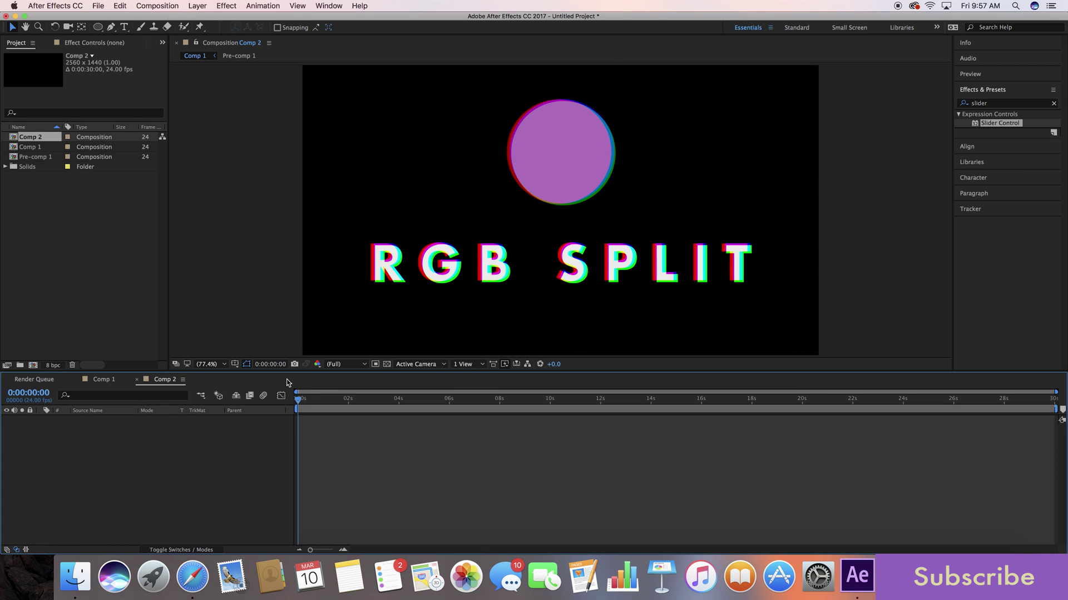
Add a centered white 'RGB' text layer and show the title/action safe guides.
click(123, 27)
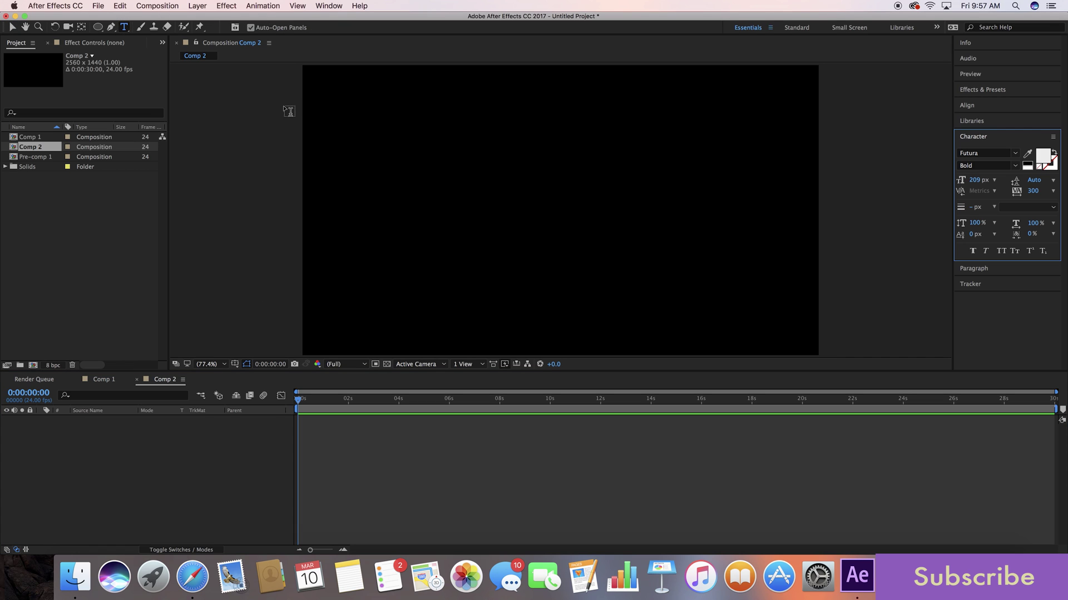
click(505, 234)
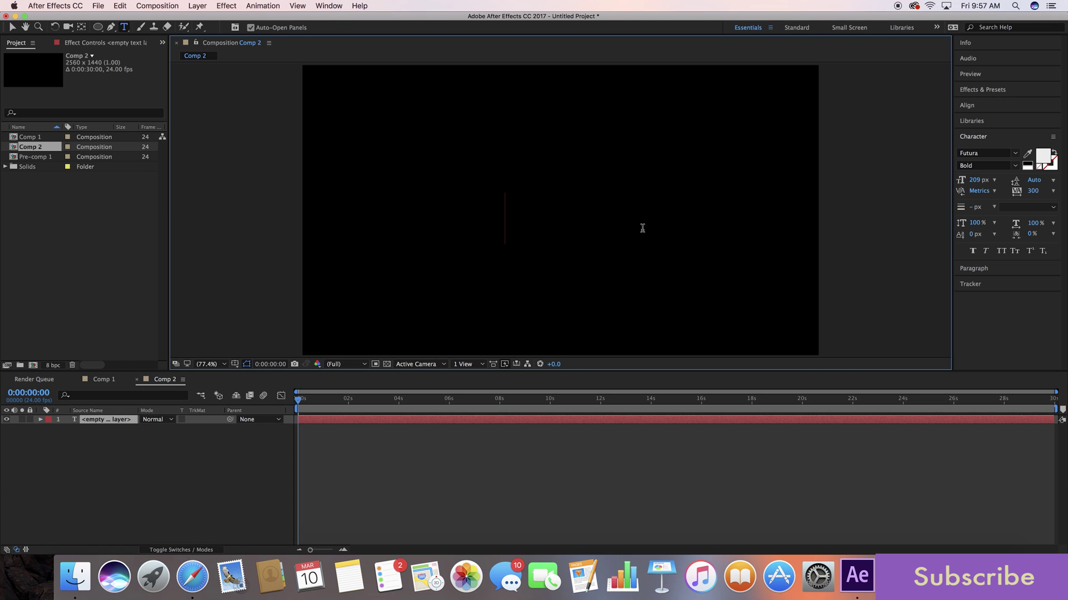
text(RGB)
key(KP_Enter)
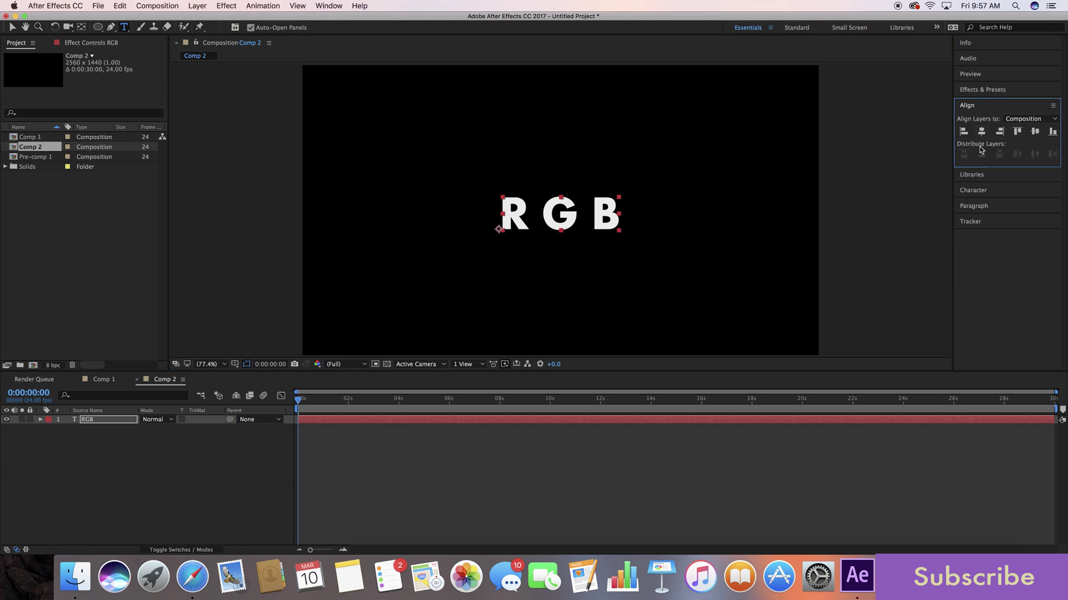
click(235, 364)
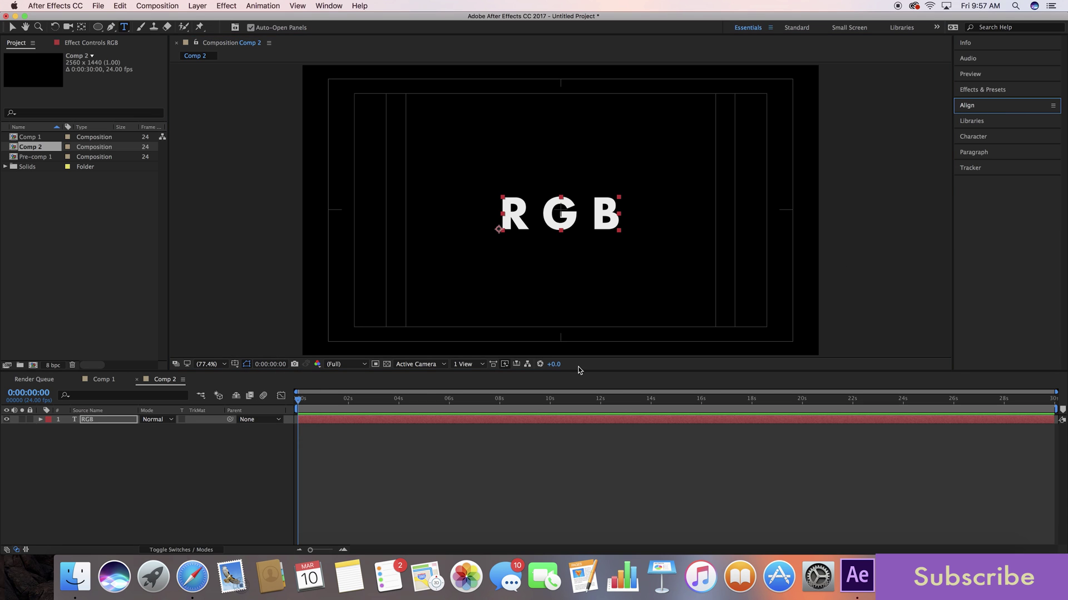
key(v)
click(976, 92)
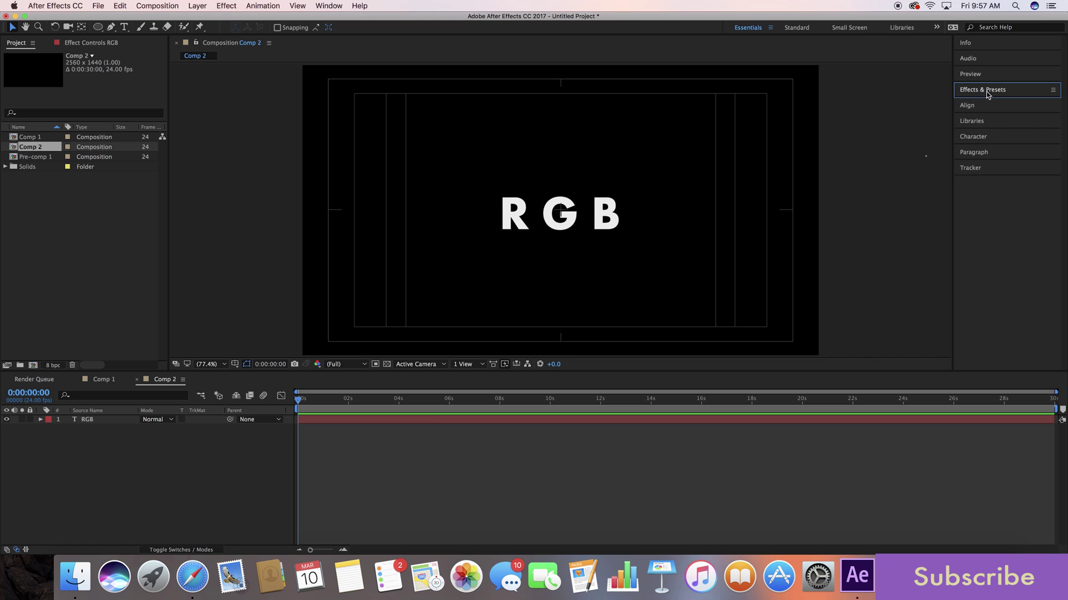
Find 'shift' in Effects & Presets and apply Shift Channels to the RGB text layer.
click(987, 92)
text(shift)
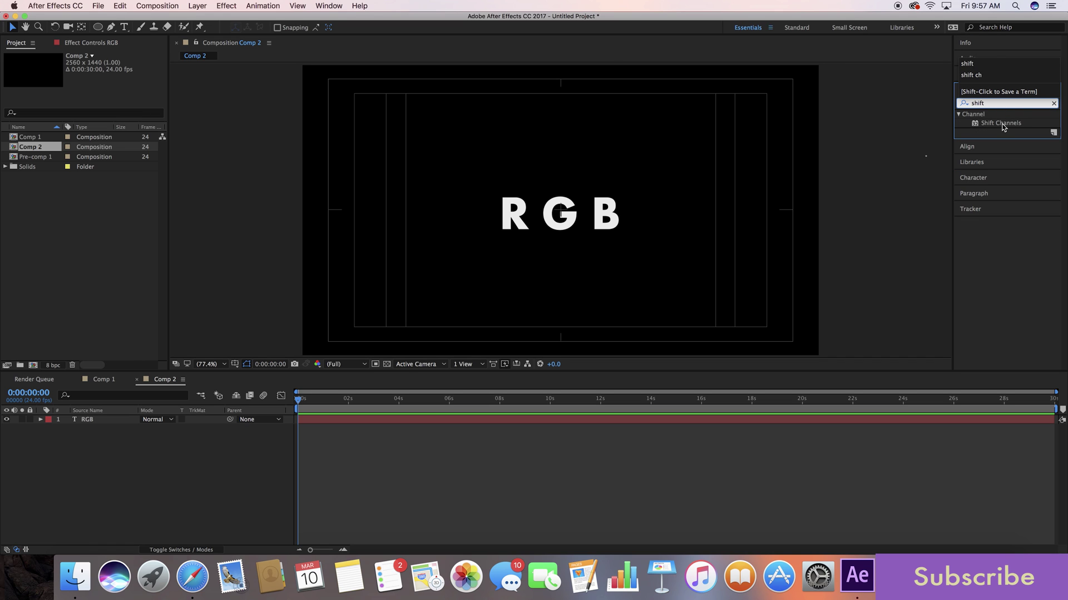
drag(1003, 124, 92, 419)
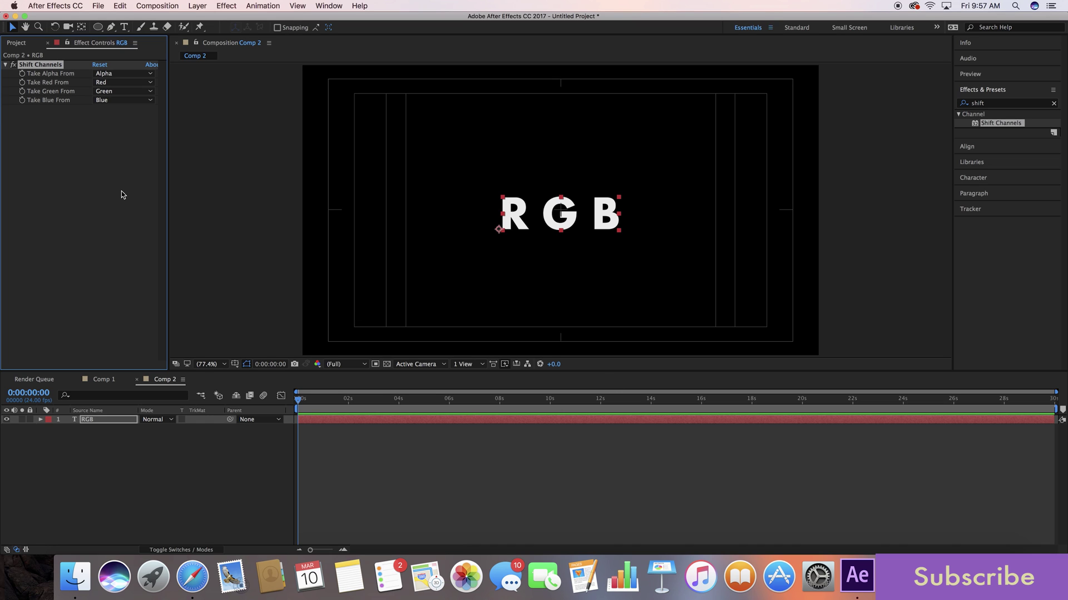
click(158, 466)
Add a Null Object from the timeline menu and rename it 'Master control'.
right_click(162, 450)
mouse_move(179, 456)
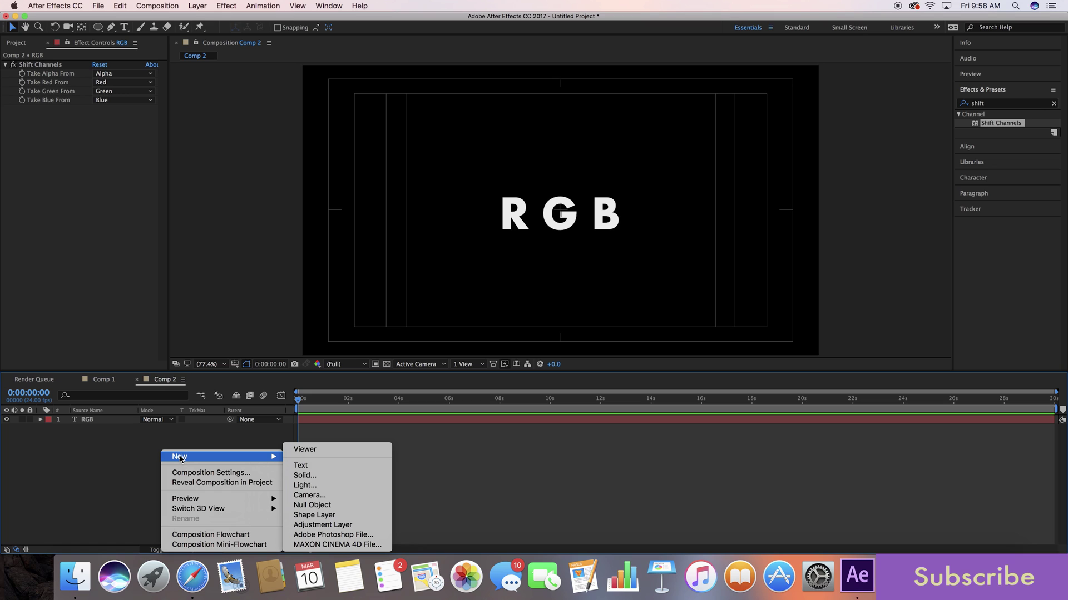
click(312, 505)
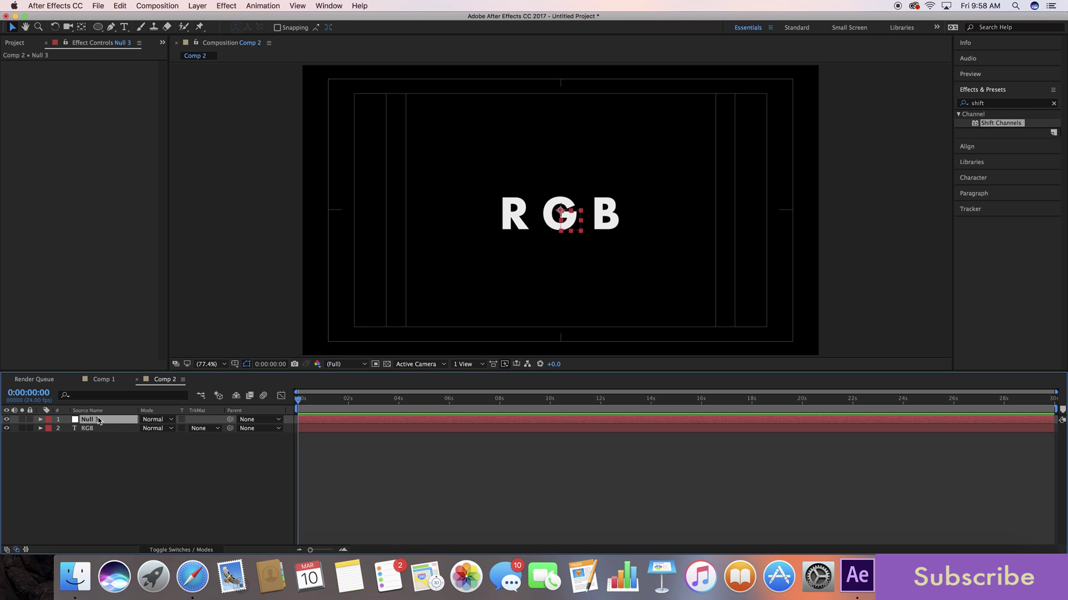
key(Return)
text(Master control)
key(Return)
Apply Slider Control to Master control and expand its Effects > Slider Control group.
click(1053, 104)
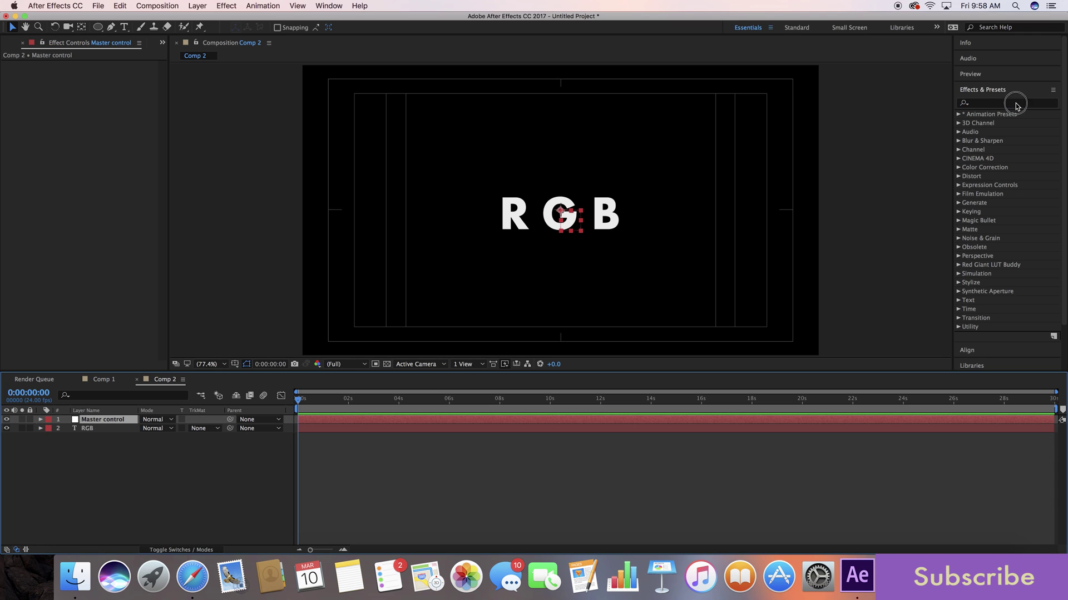
text(slider)
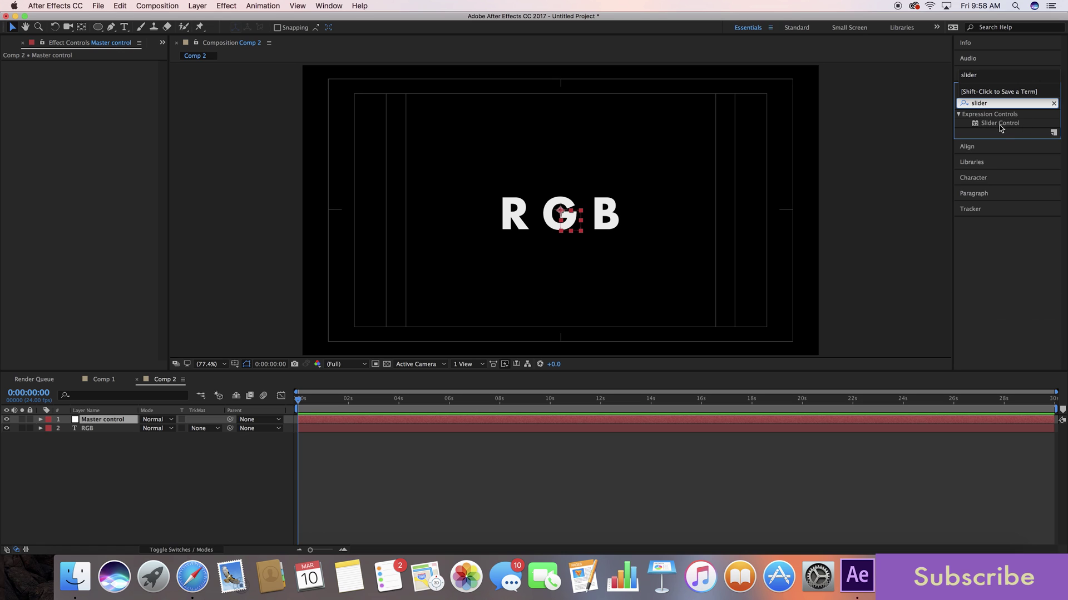
drag(131, 420, 122, 421)
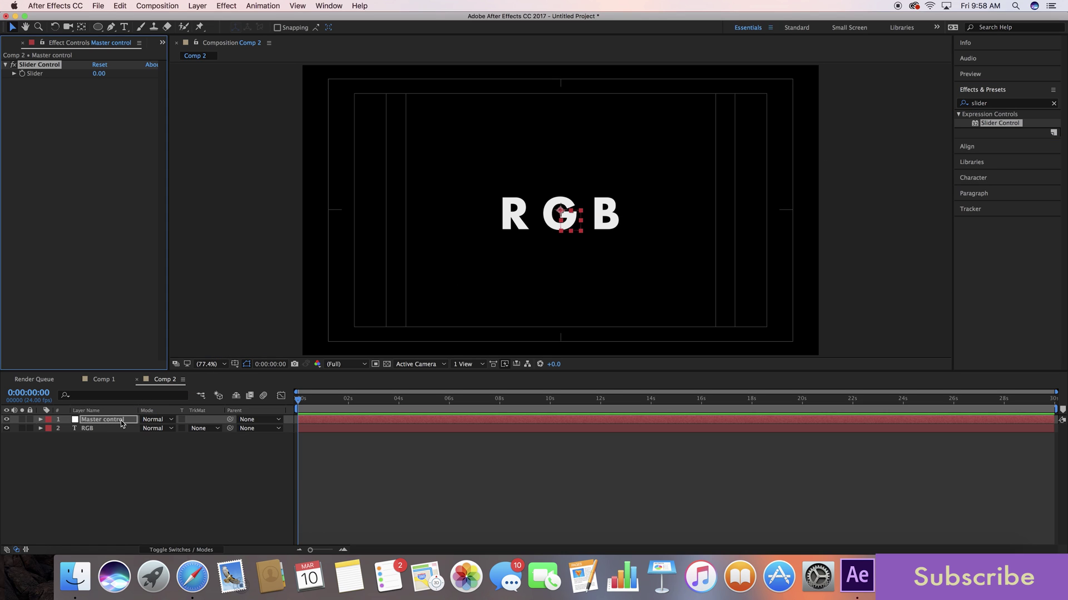
click(58, 426)
click(40, 419)
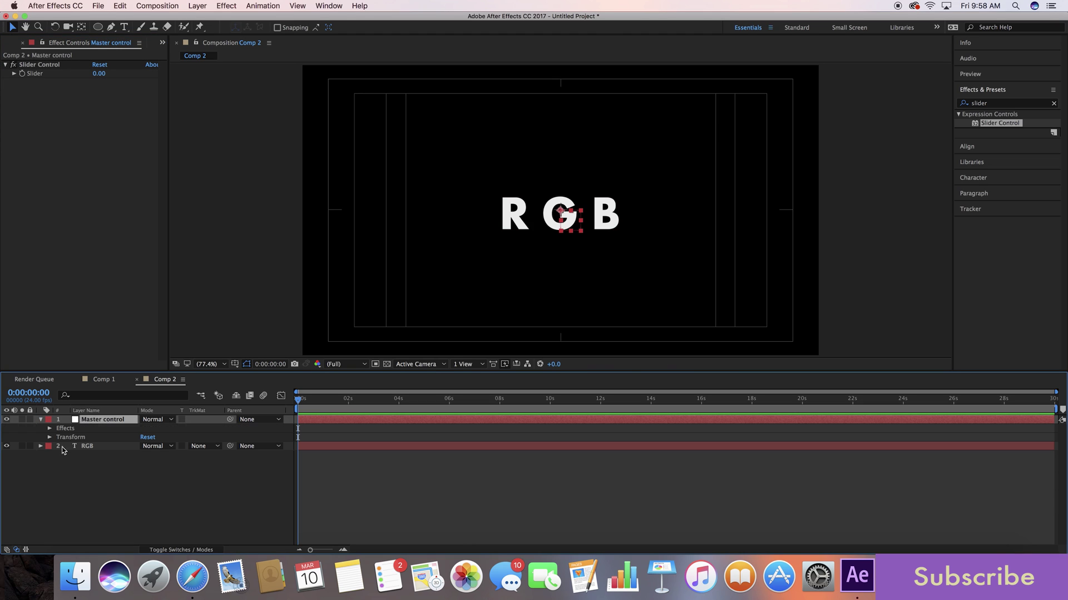
click(49, 428)
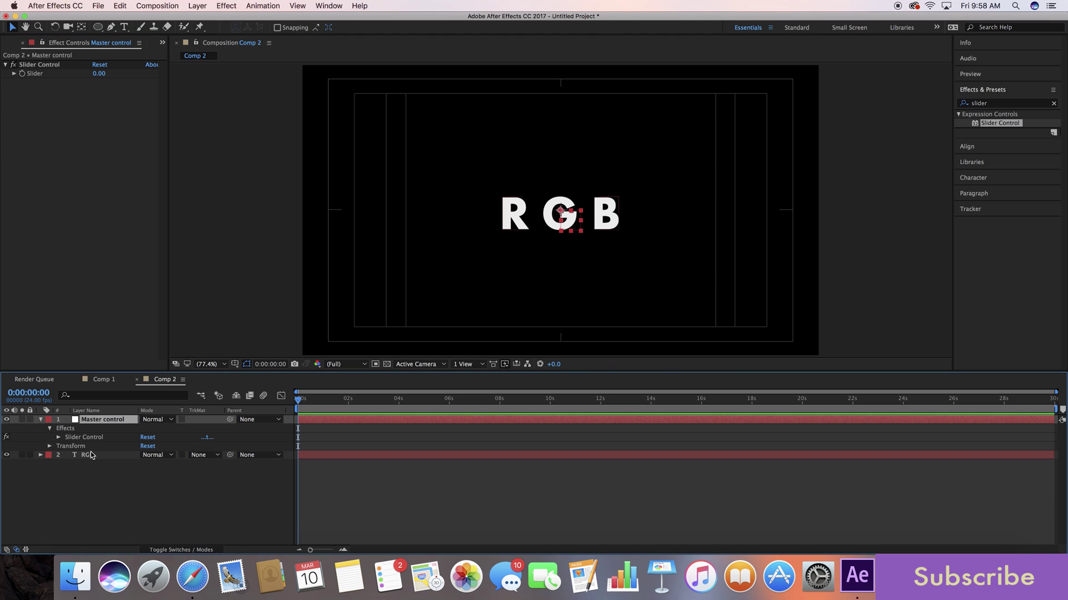
Reveal the Slider value, then select the RGB layer and show its Position property.
click(59, 437)
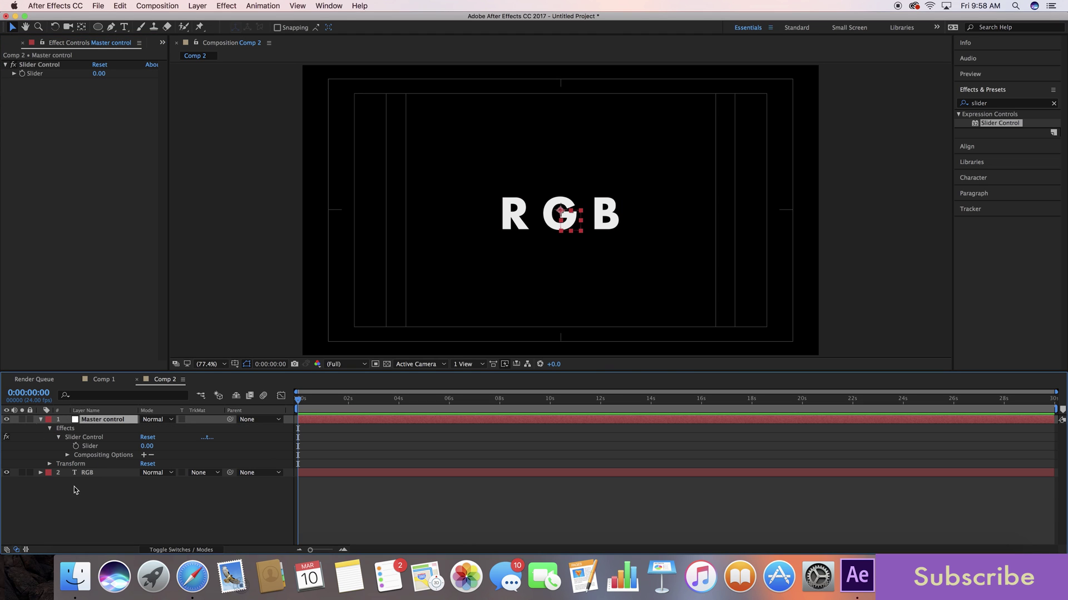
click(82, 472)
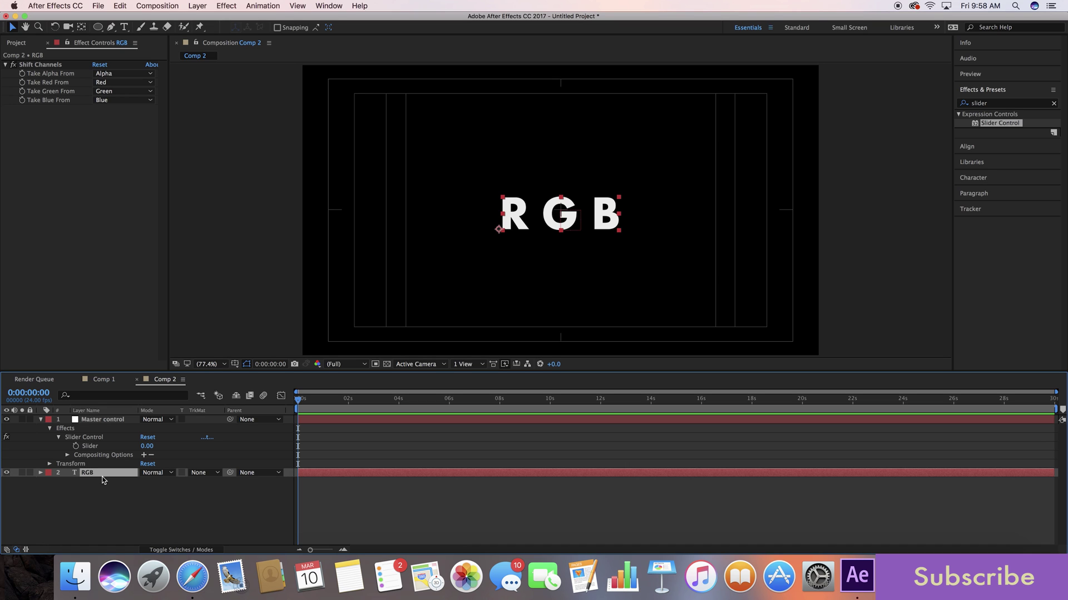
key(p)
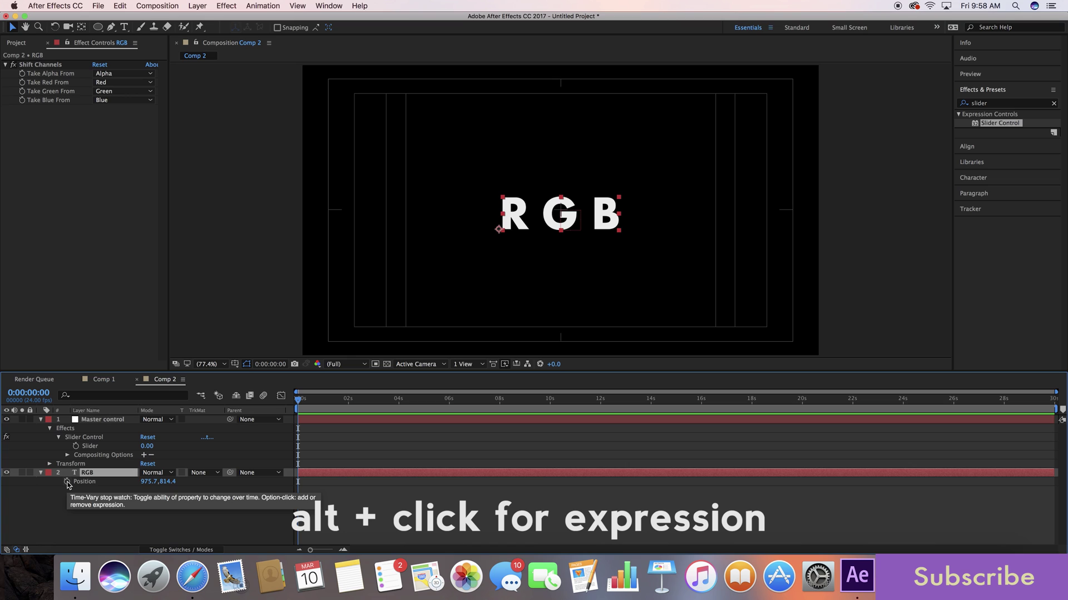
Add a wiggle(35, …) Position expression with its amount linked to the Master control Slider.
alt+click(67, 482)
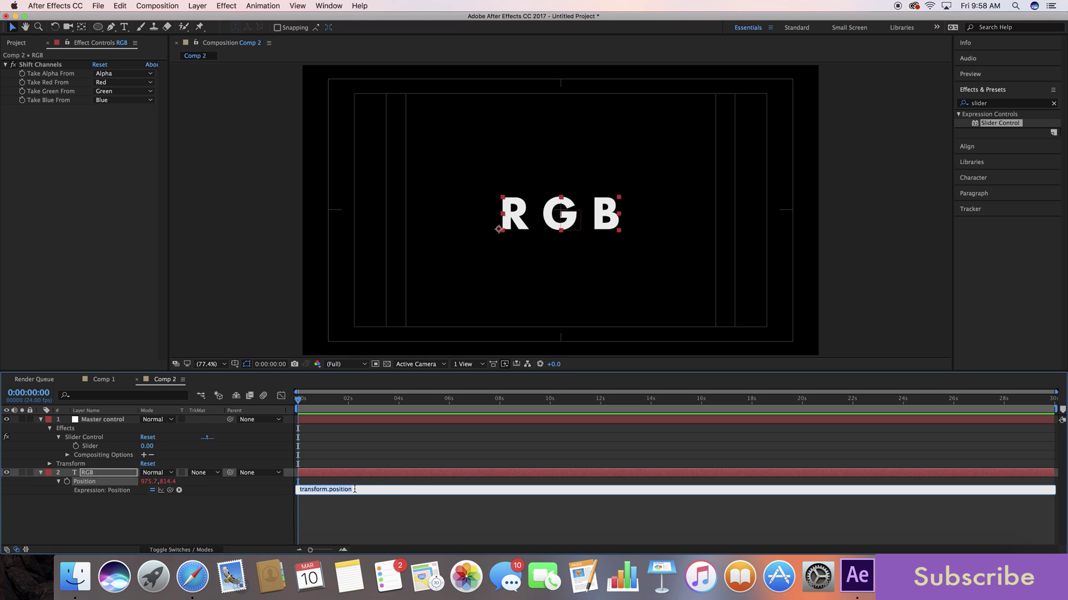
text(wiggle(35,)
drag(171, 490, 115, 450)
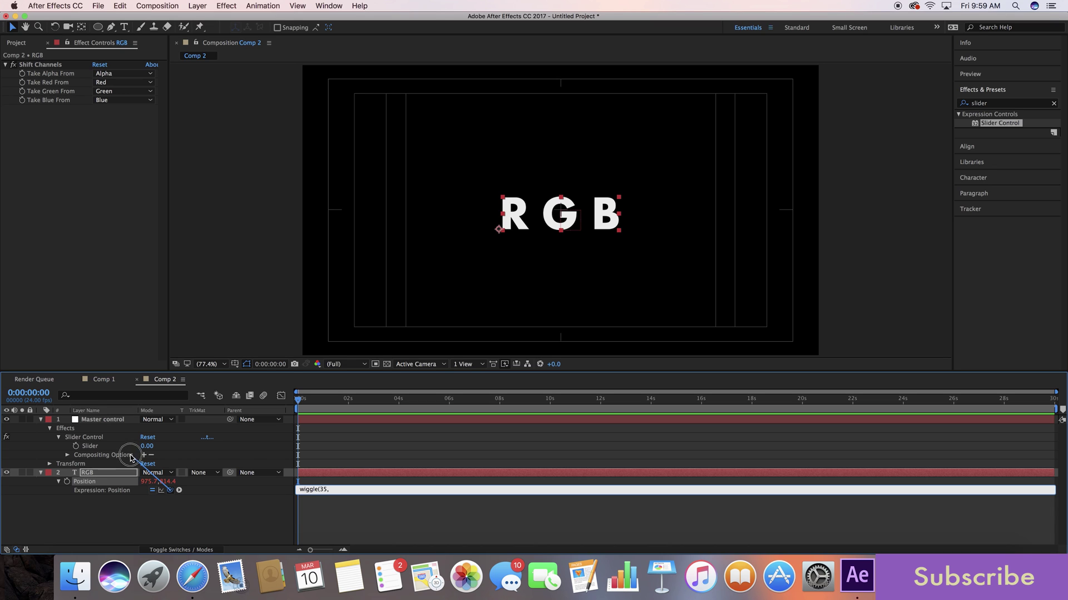
text())
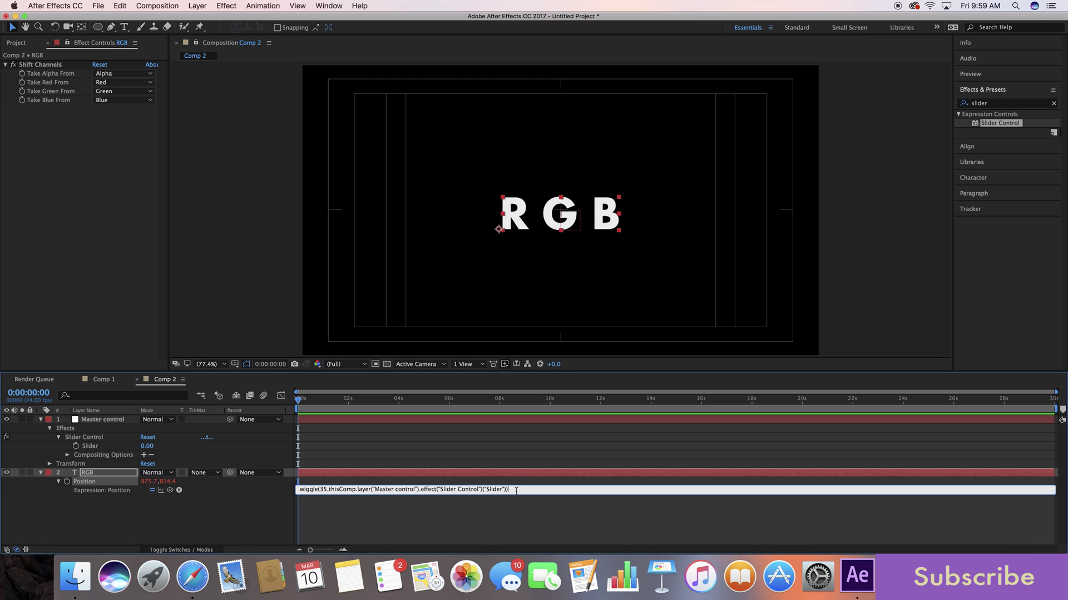
Commit the wiggle expression, test it by scrubbing the Slider, then reset the Slider to 0.
click(346, 527)
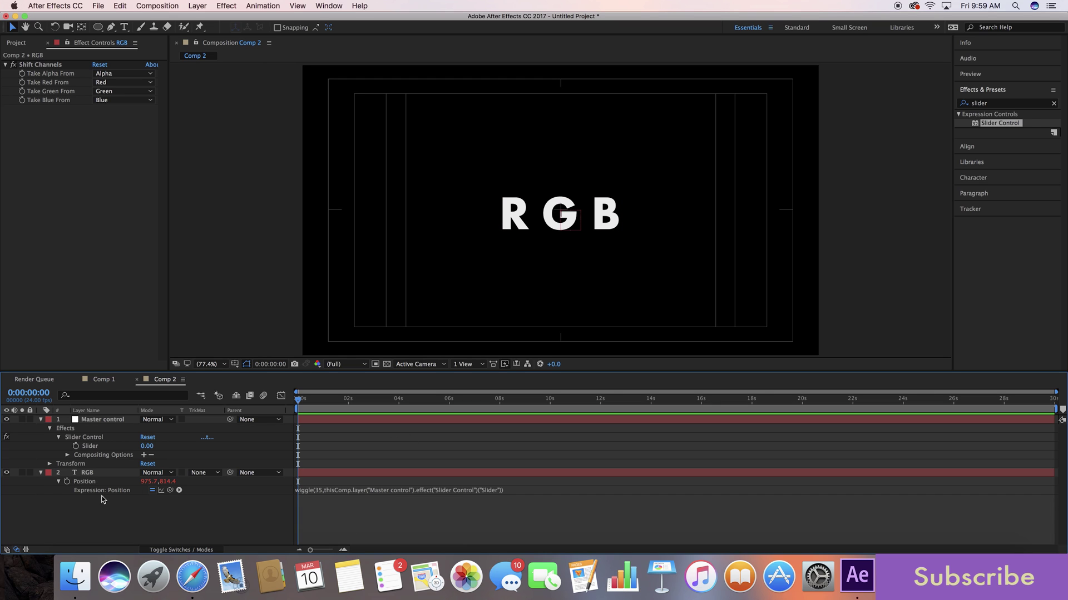
click(39, 474)
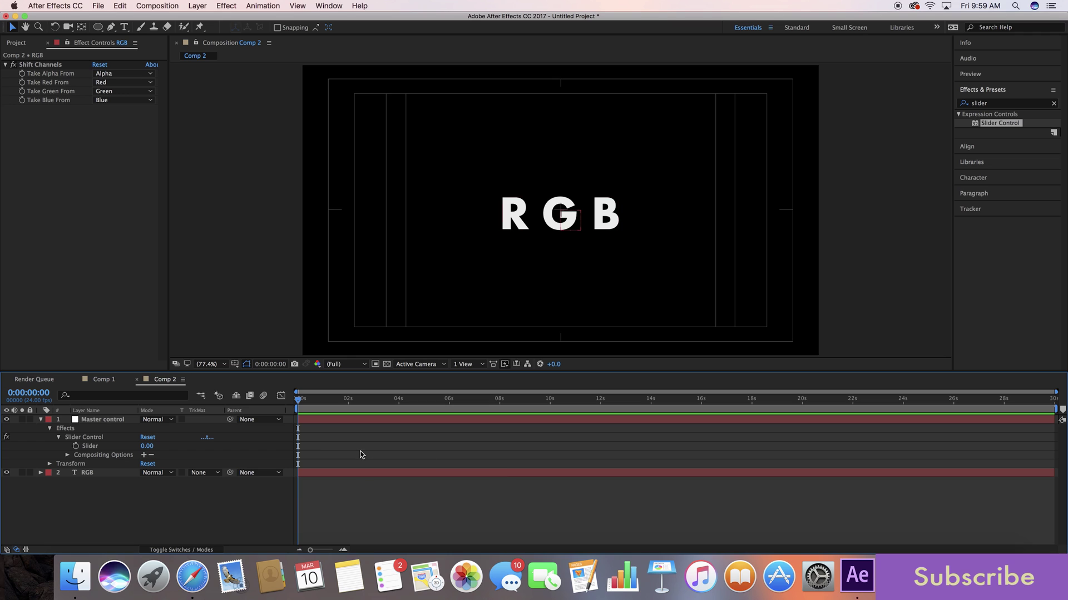
drag(146, 446, 145, 447)
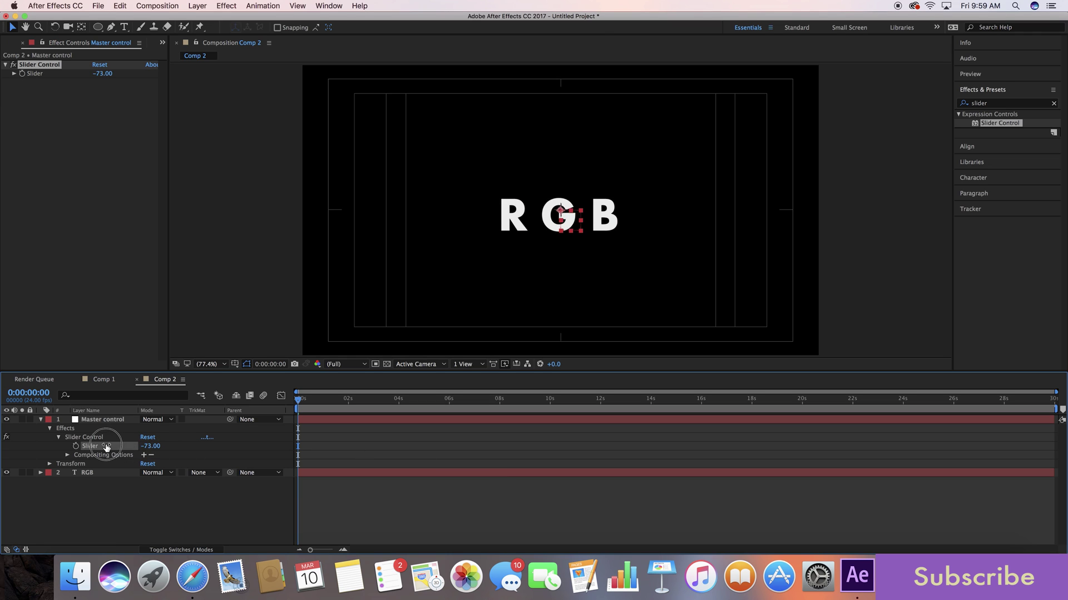
click(147, 446)
text(0)
key(Return)
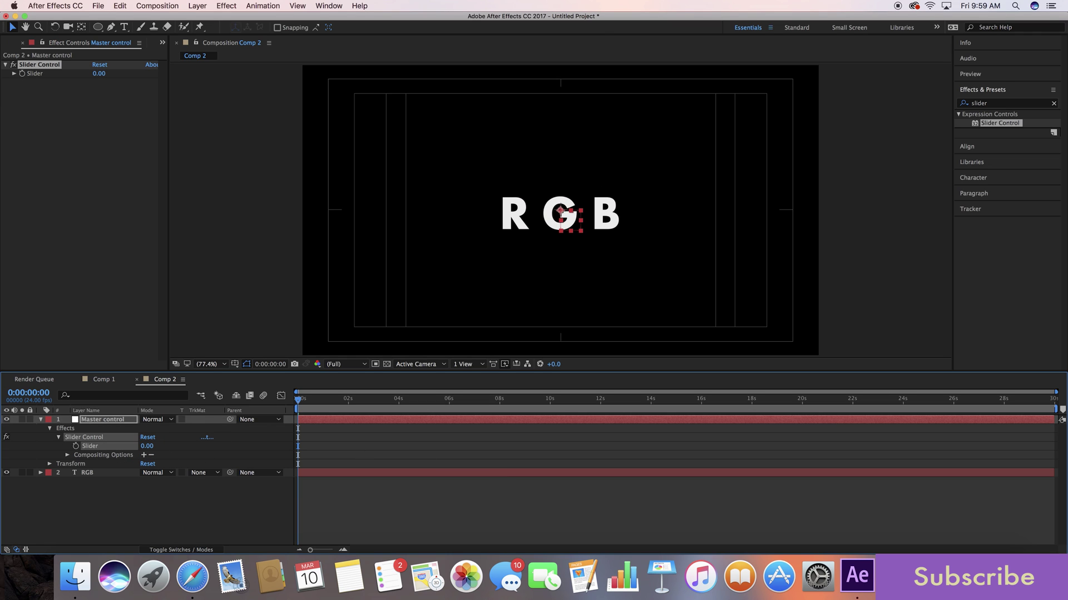
click(171, 512)
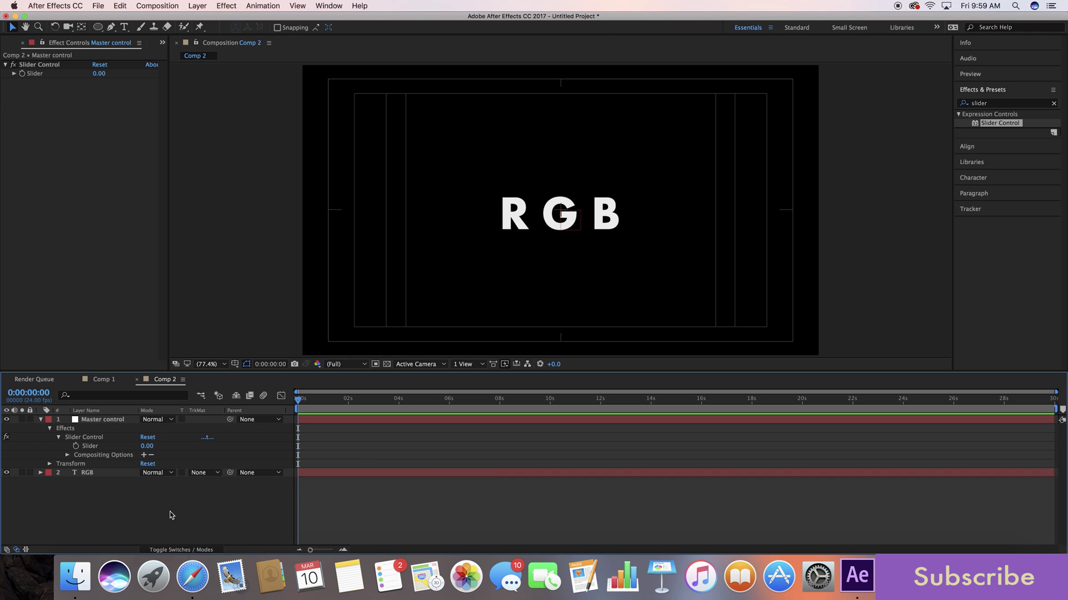
Set Take Green From and Take Blue From to Full Off on RGB, then duplicate it.
click(92, 473)
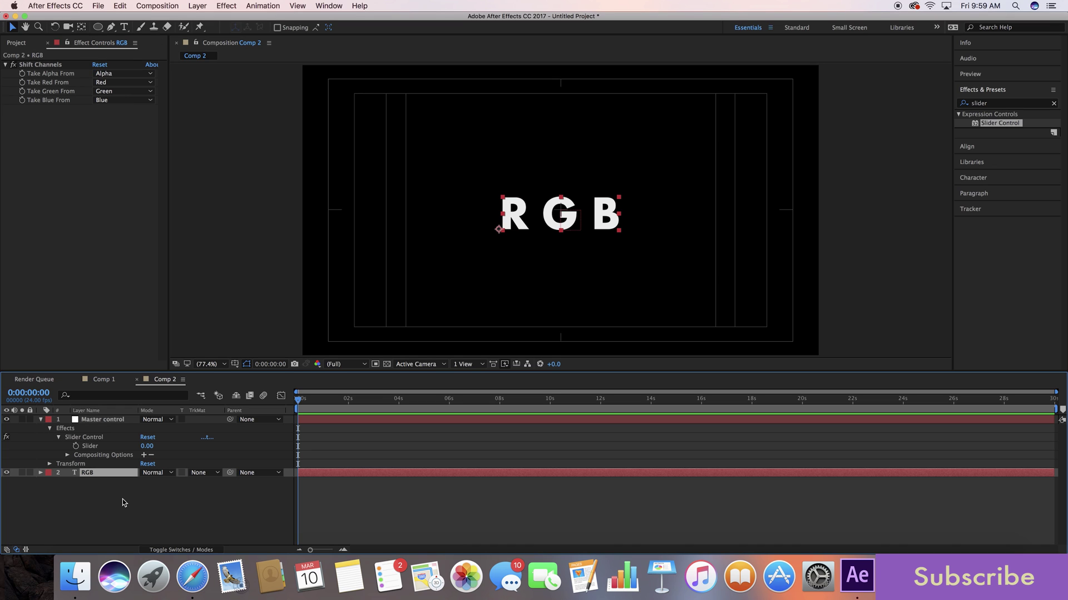
click(112, 92)
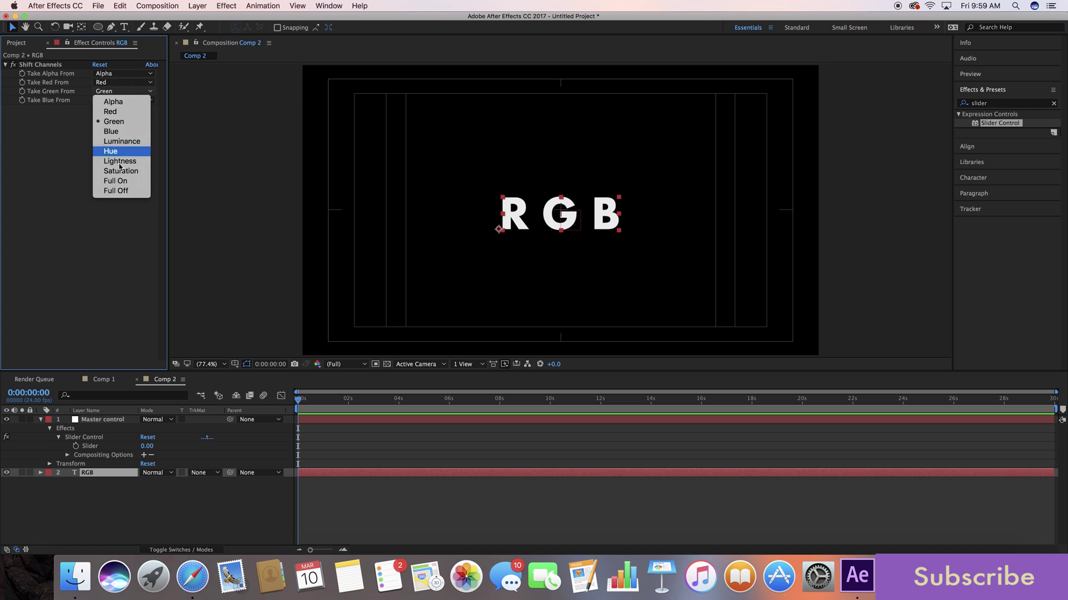
click(117, 191)
click(112, 100)
click(115, 200)
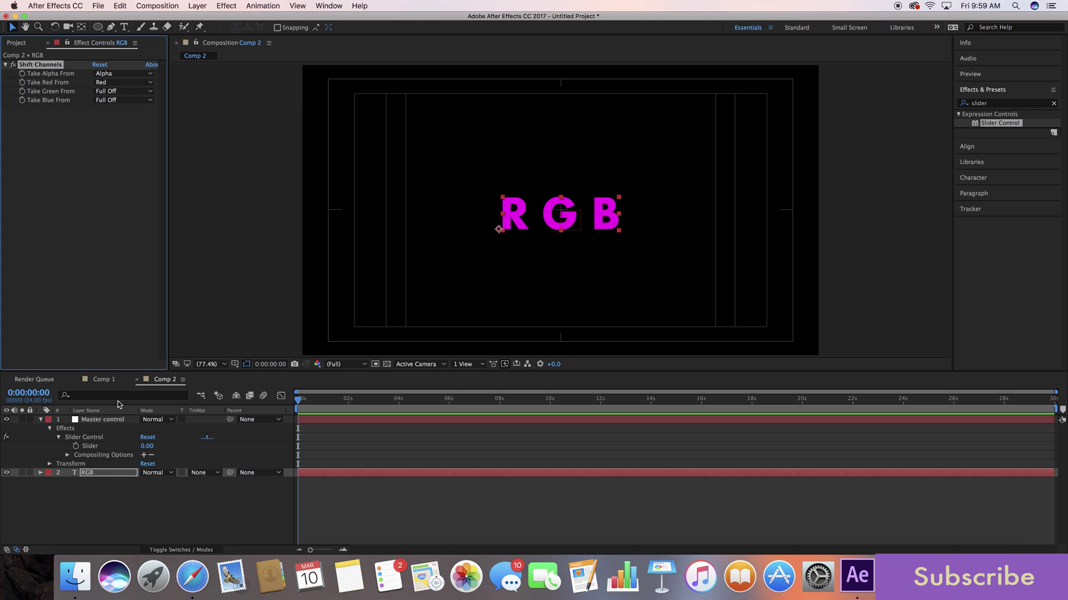
click(99, 474)
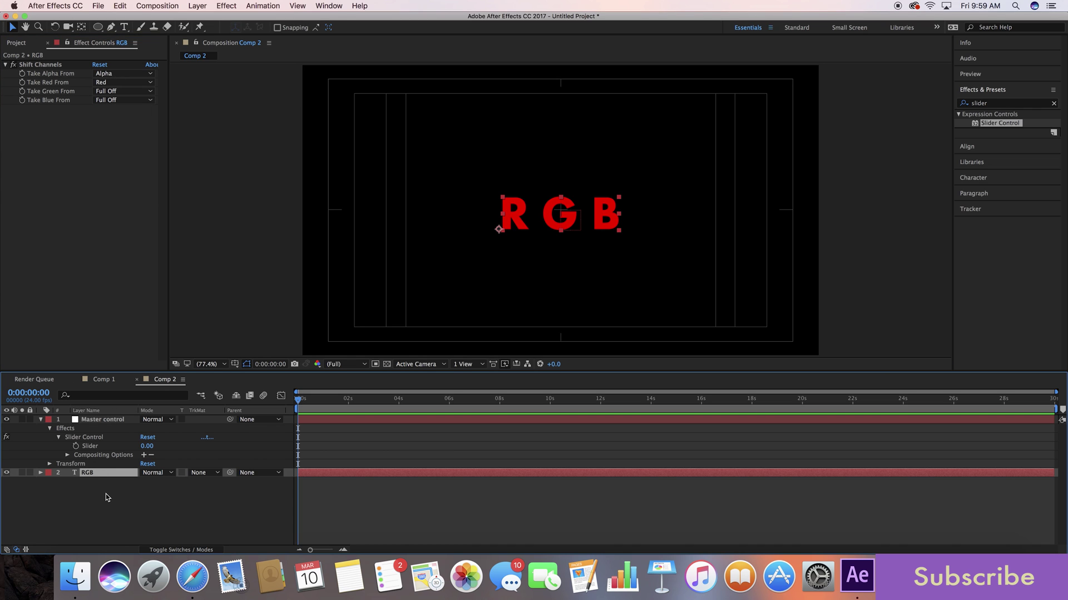
key(super+d)
key(super+d)
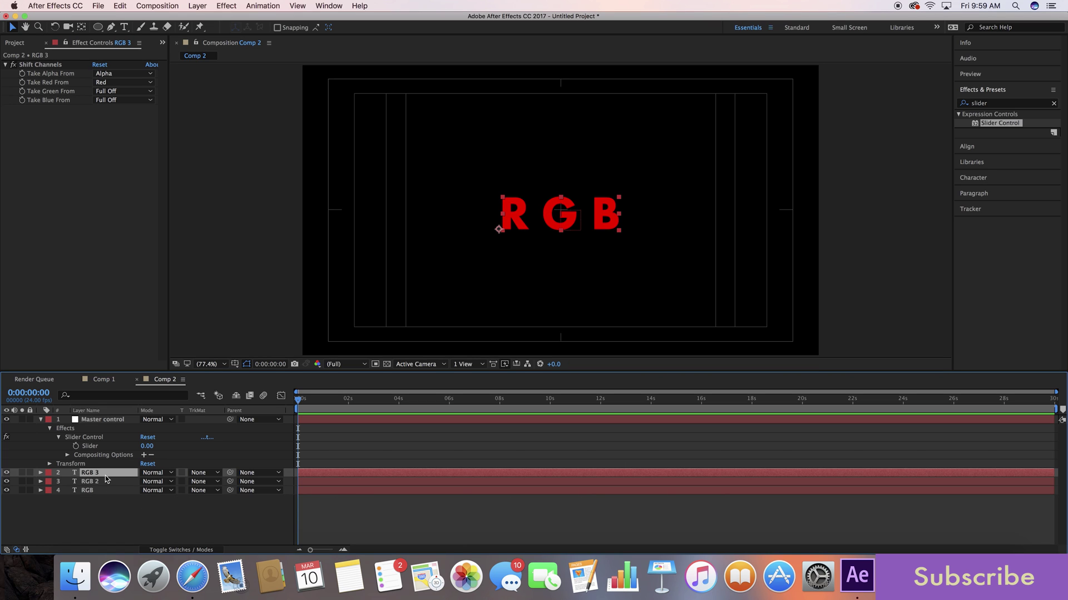
Rename the top copy 'Blue' and the second copy 'Green', then select Blue.
key(Return)
text(Blue)
key(Return)
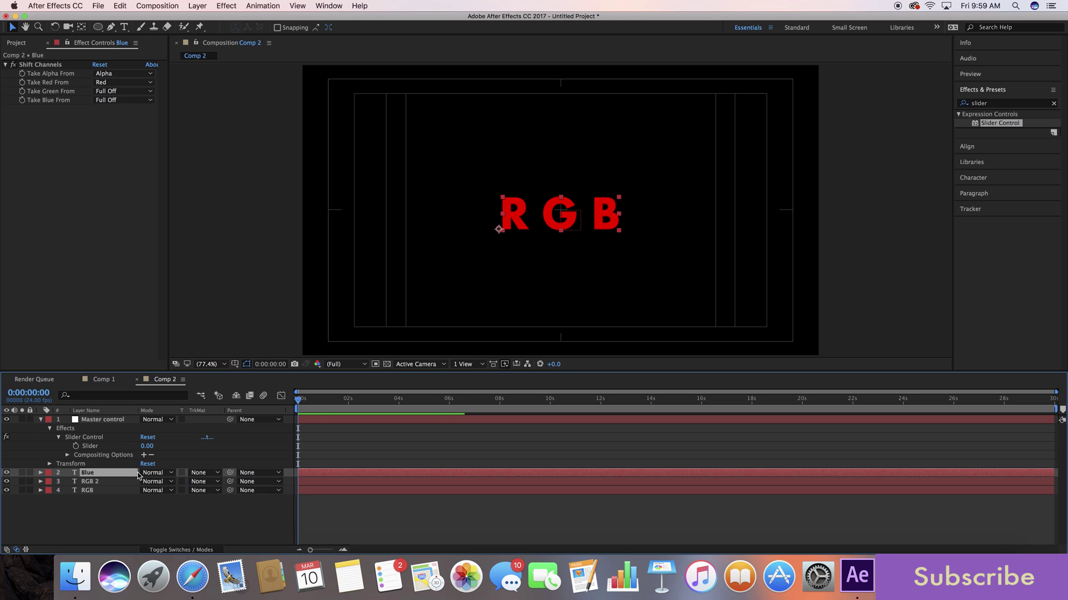
click(127, 482)
key(Return)
text(Green)
key(Return)
click(125, 473)
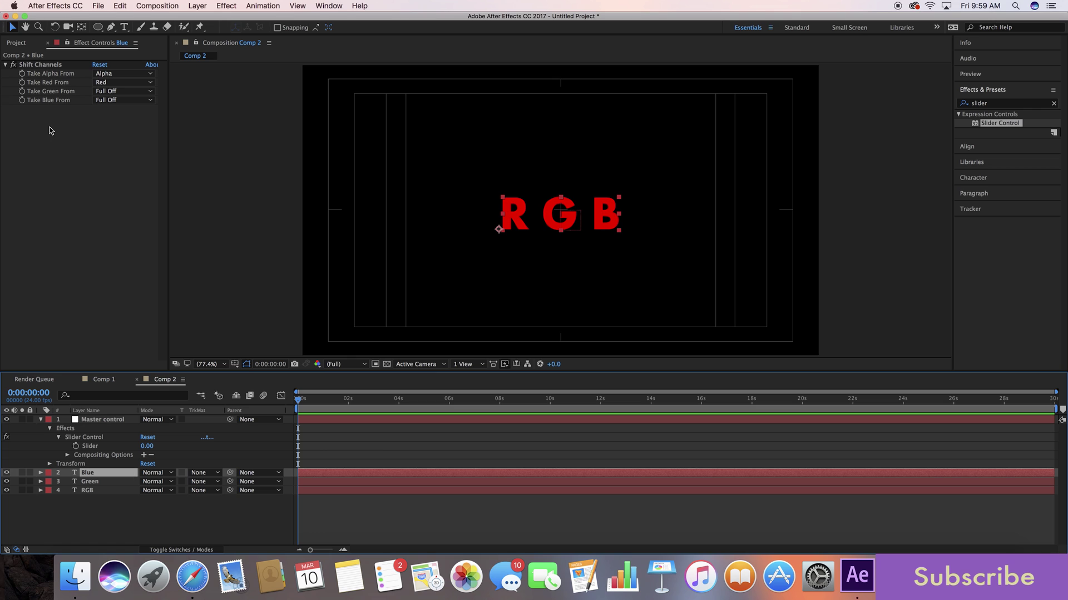
On the Blue layer, set Take Red From to Full Off and Take Blue From to Blue.
click(105, 82)
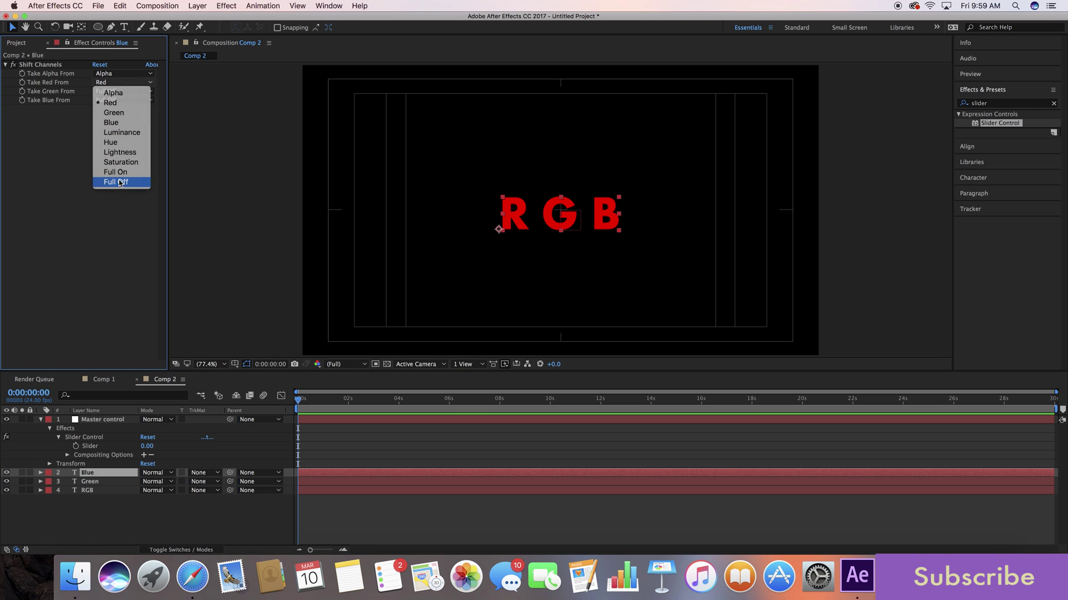
click(121, 182)
click(115, 100)
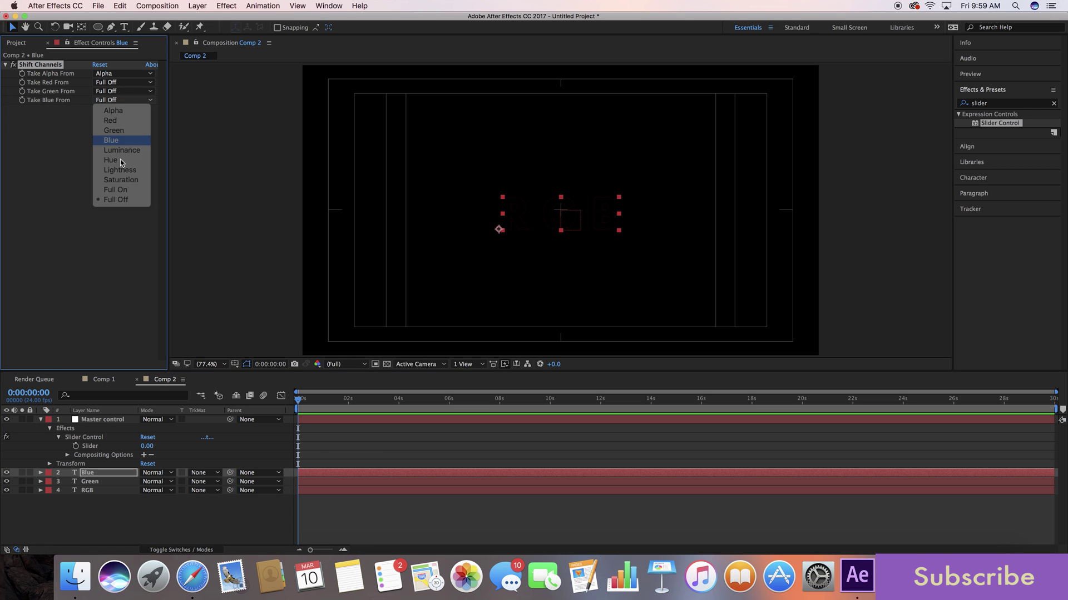
click(112, 140)
On the Green layer, set Take Red From to Full Off and Take Green From to Green.
click(103, 482)
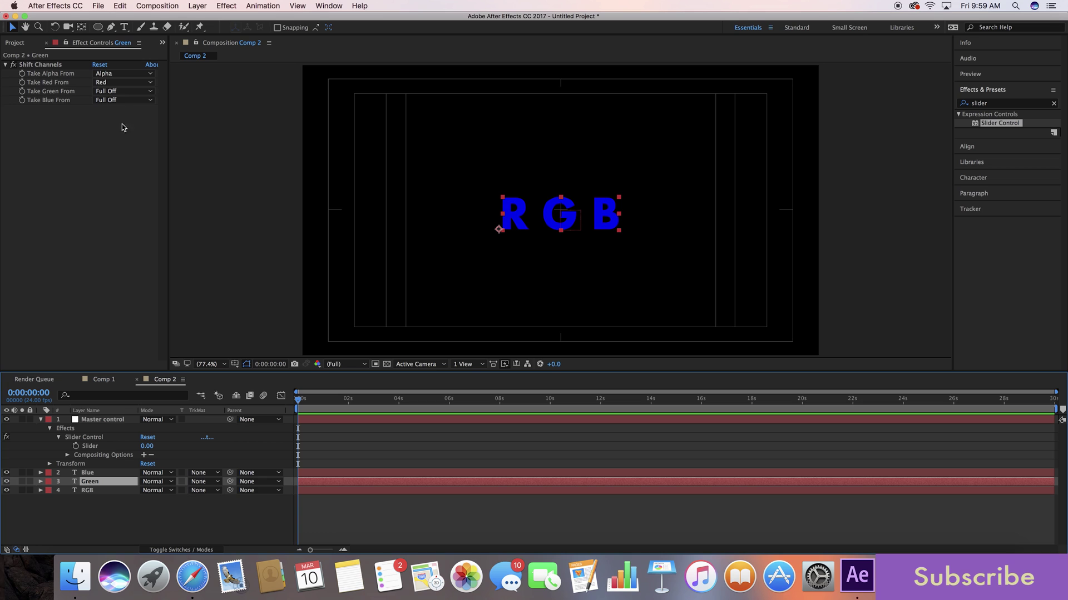
click(116, 82)
click(115, 184)
click(106, 91)
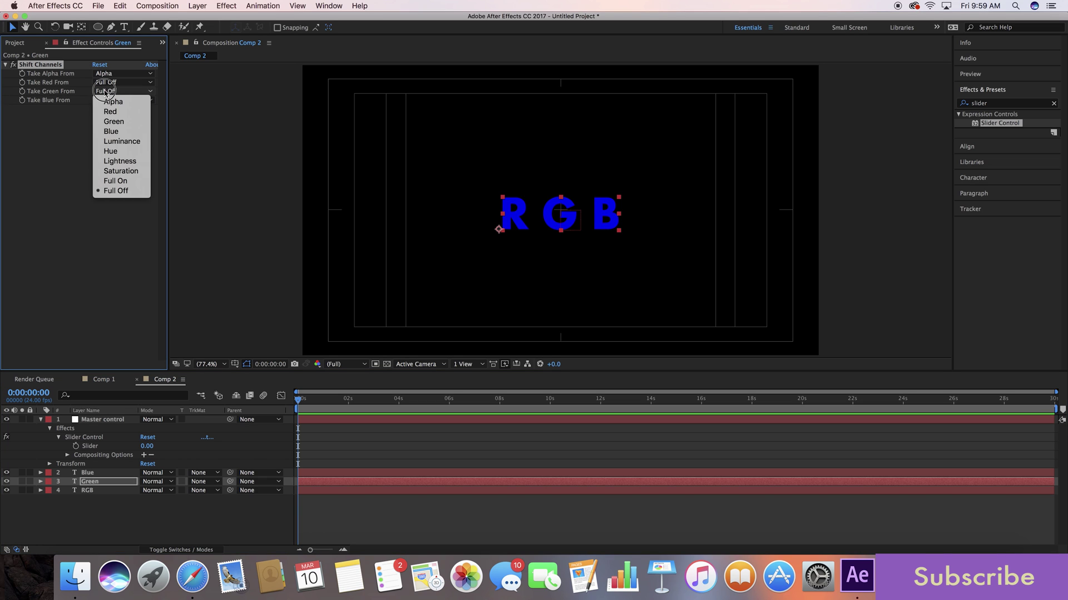
click(114, 121)
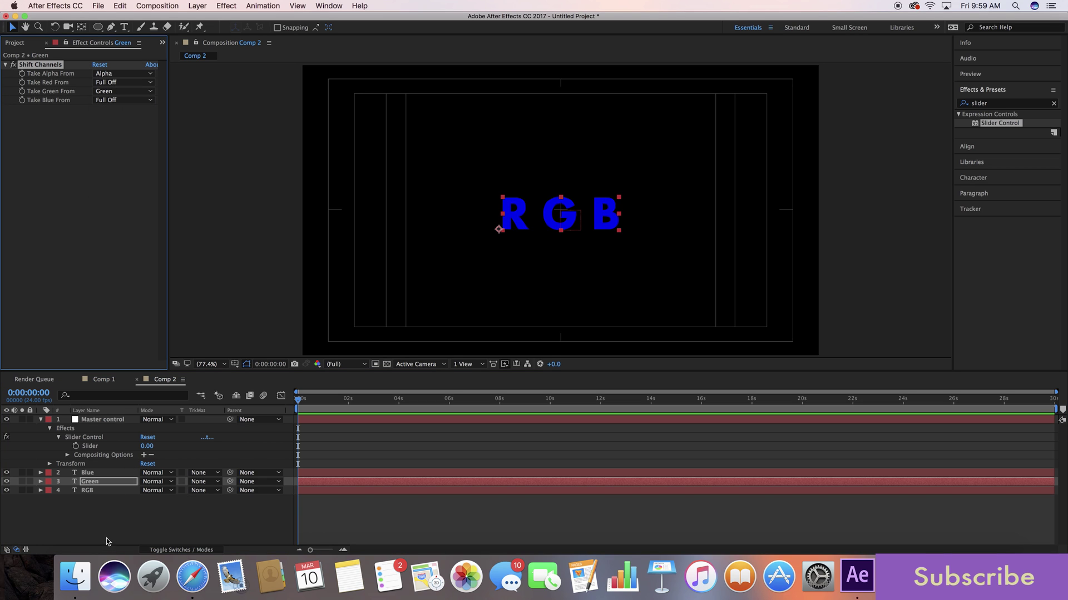
Change the Blue and Green layers' blending mode from Normal to Add.
click(120, 509)
click(165, 473)
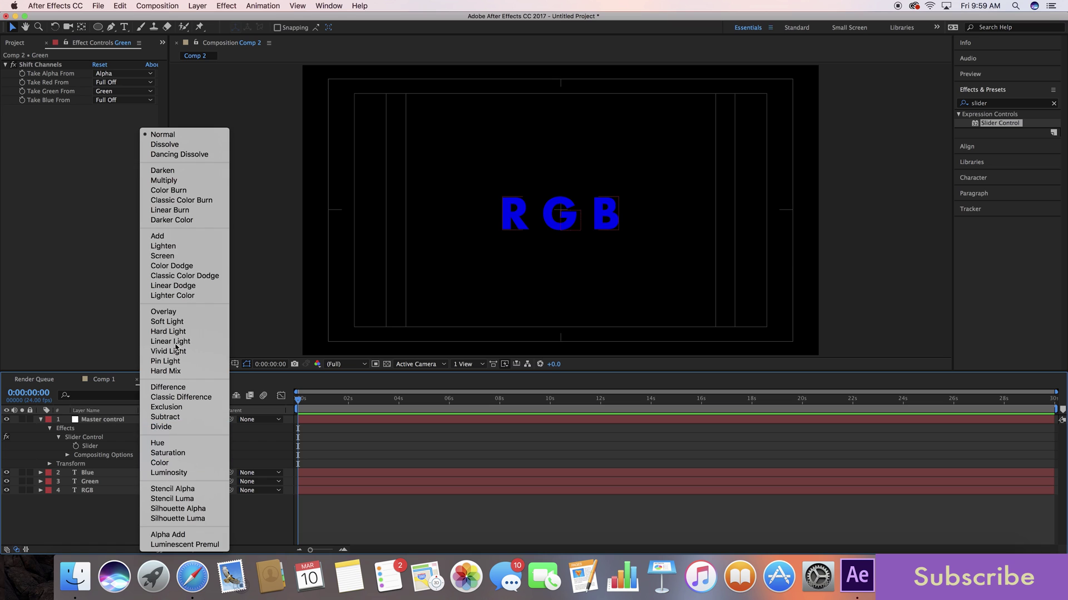
click(157, 236)
click(167, 481)
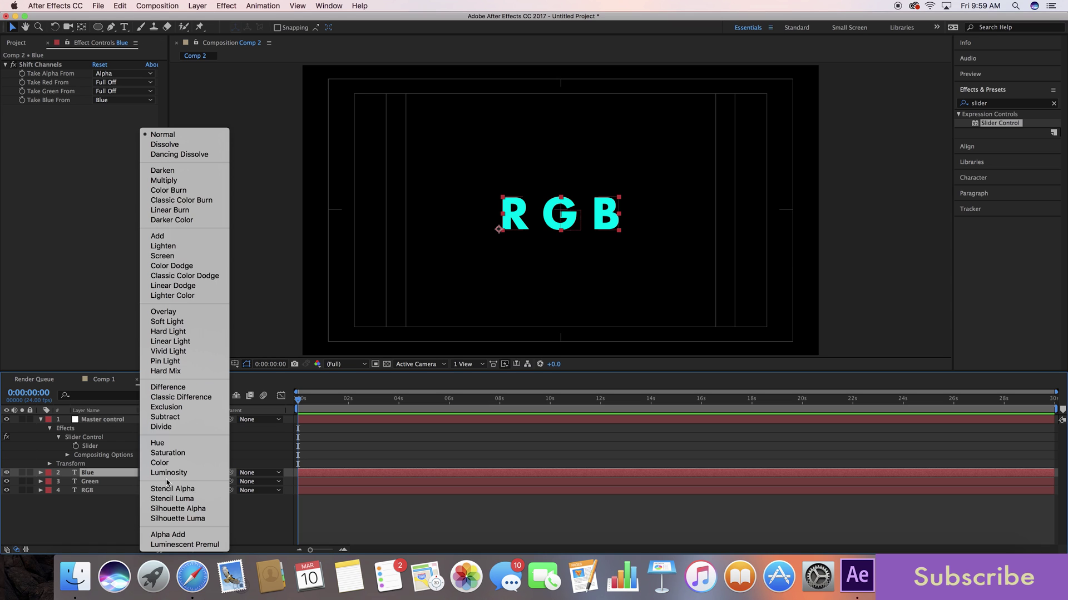
click(159, 236)
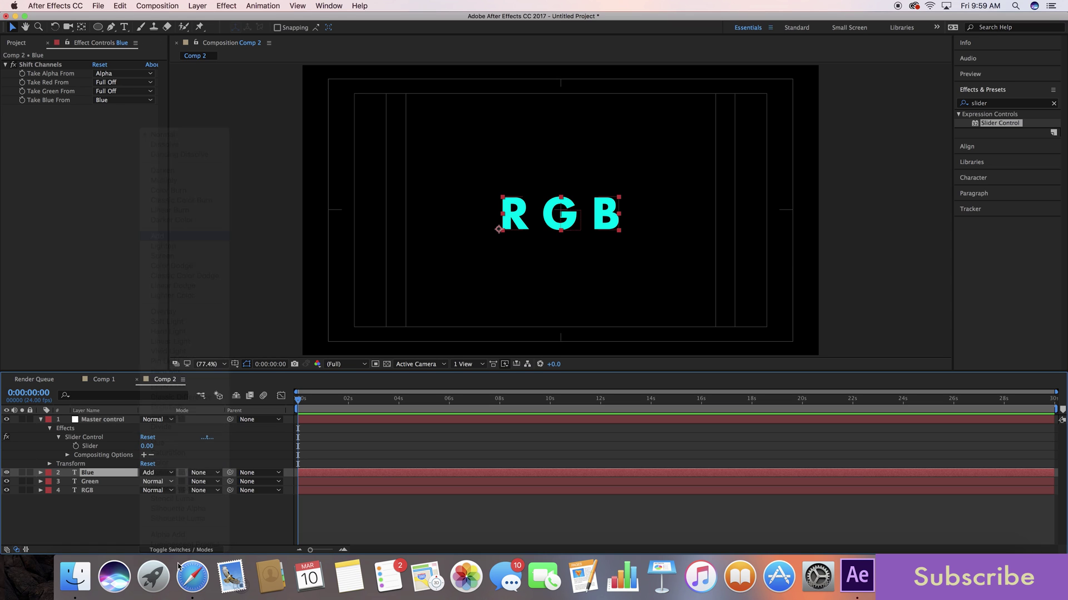
click(184, 551)
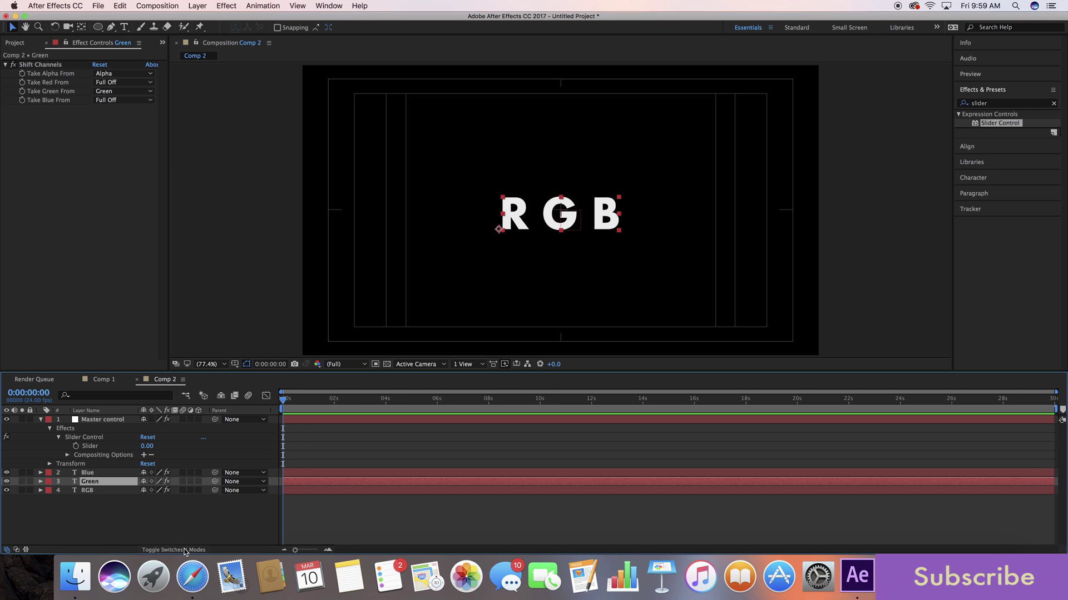
click(189, 550)
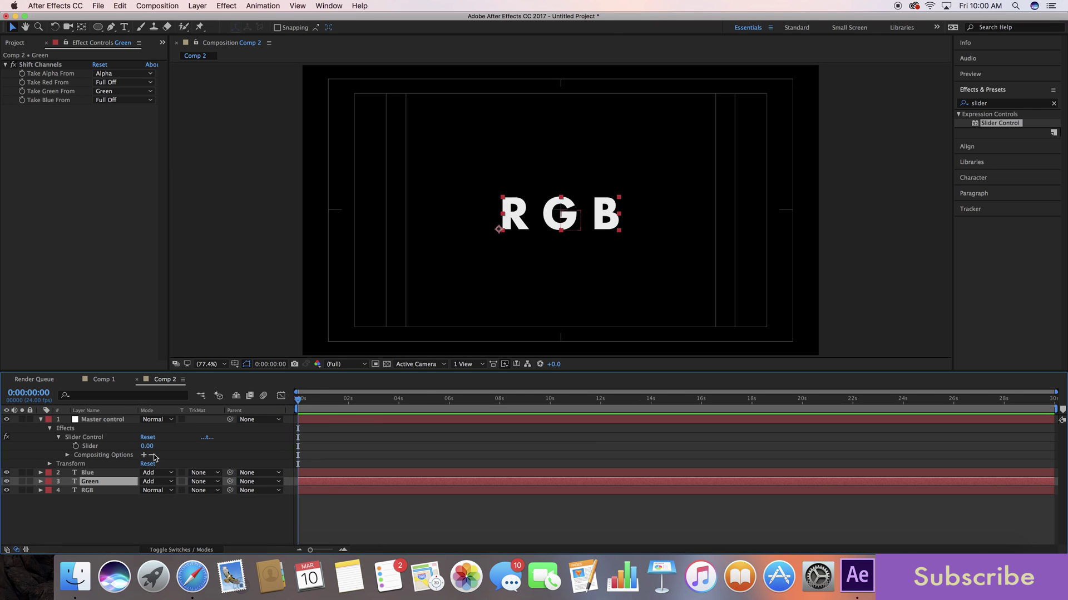
Scrub the Master control Slider, then enter a value of 10.
drag(146, 449, 179, 453)
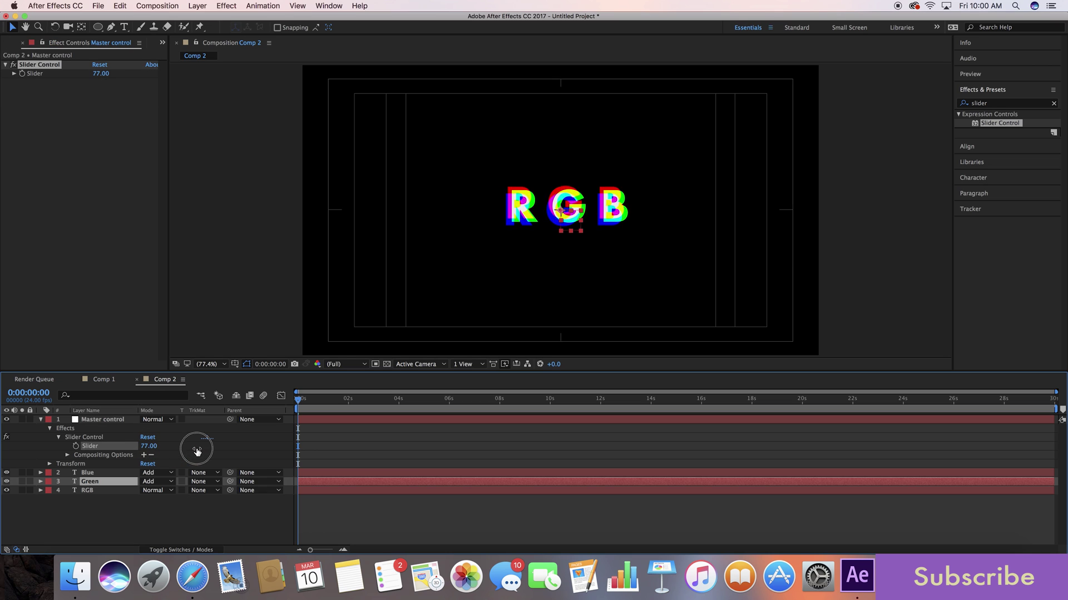
drag(179, 453, 150, 452)
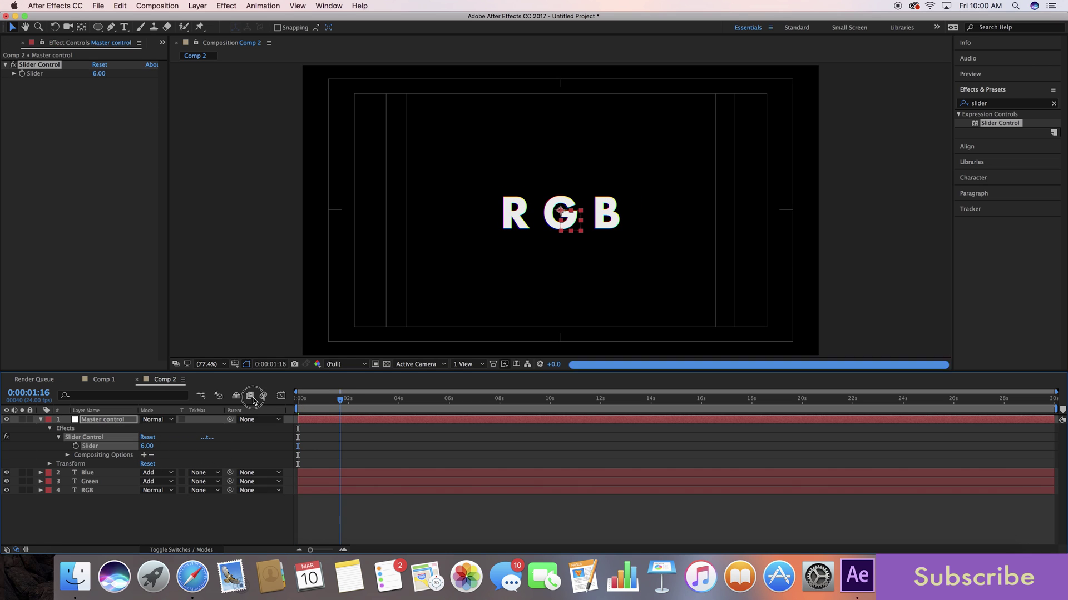
click(149, 449)
text(0)
key(Return)
Preview the wiggle animation, then return the playhead to the first frame.
key(space)
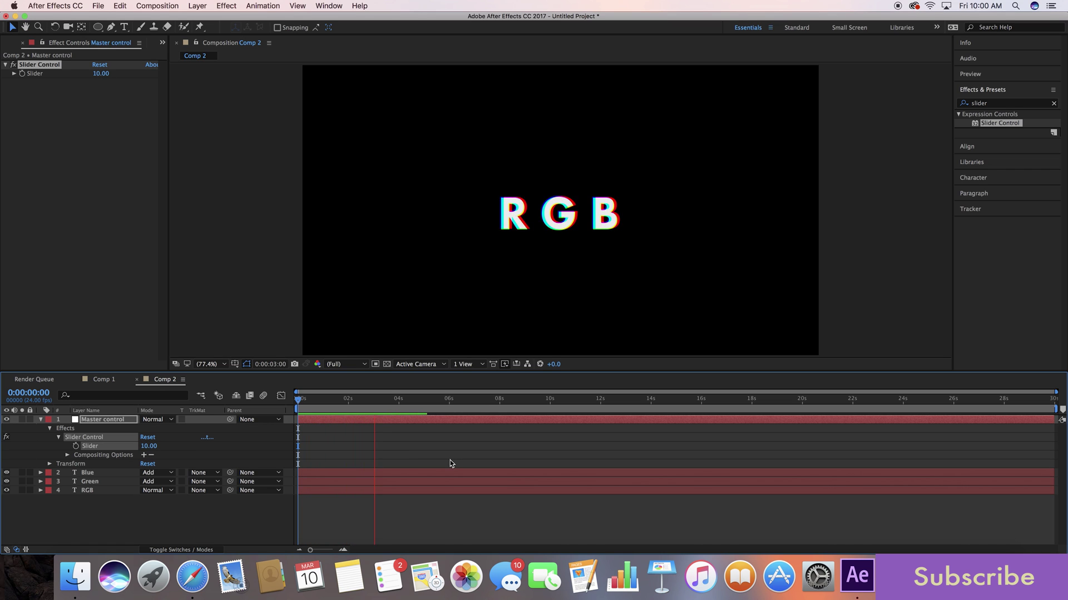
key(space)
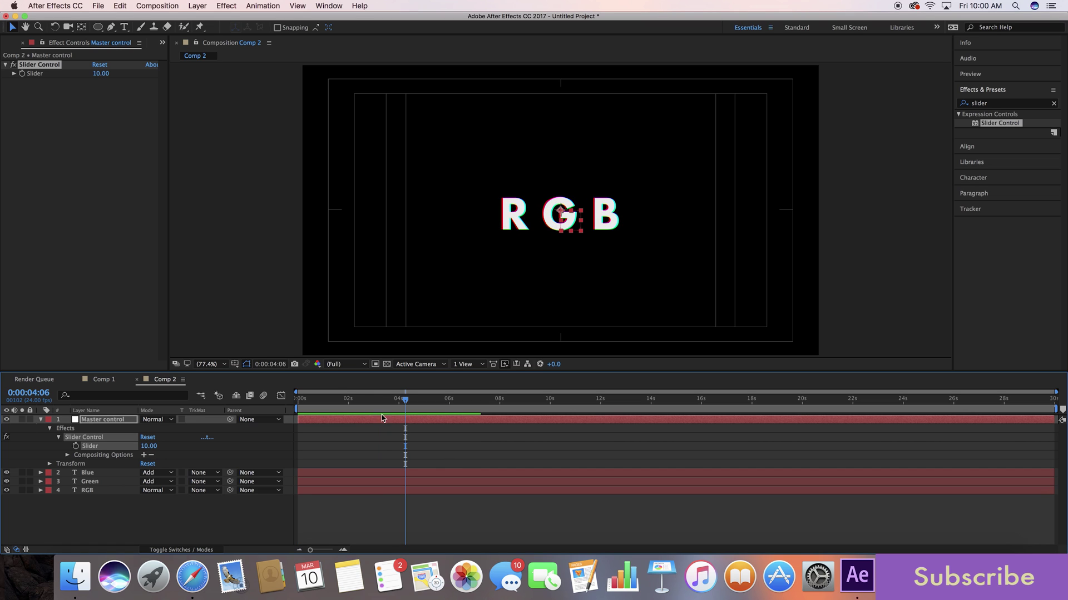
click(293, 405)
drag(292, 406, 290, 405)
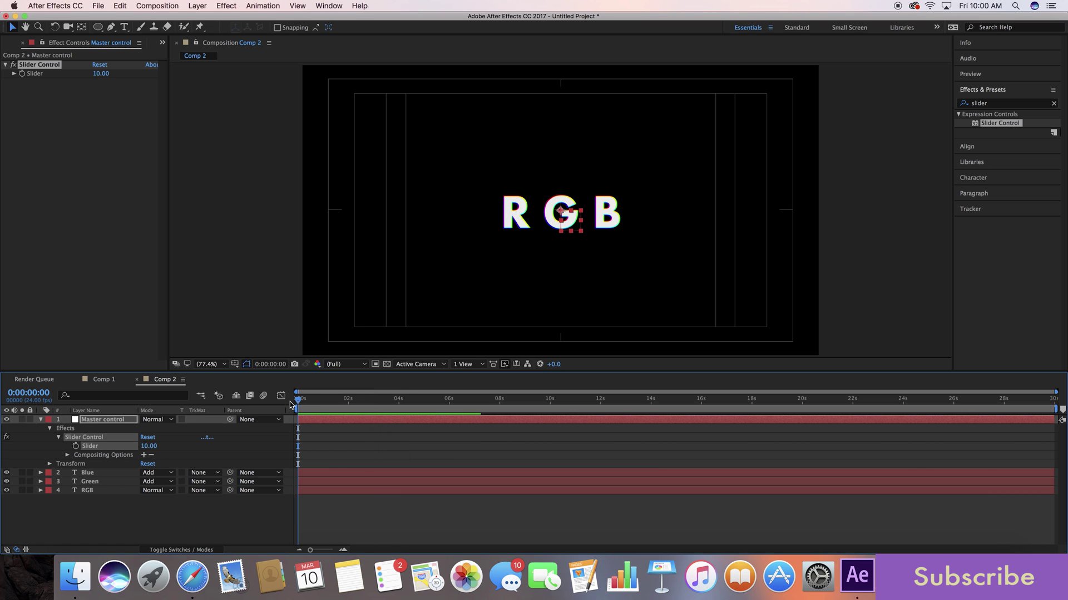